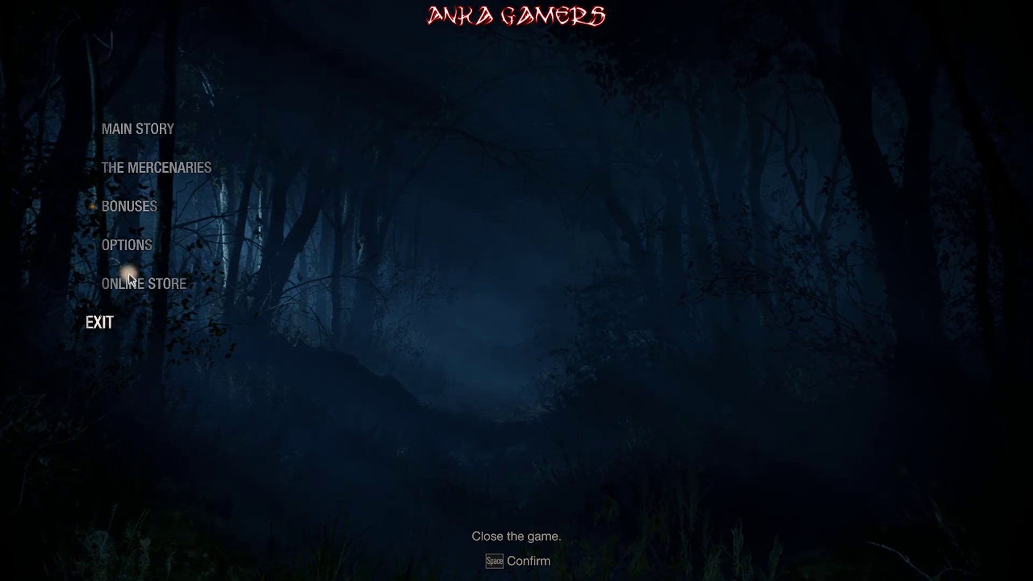
Look through the game's main story menu and its control options to check the current interface language.
{"action": "left_click", "coordinate": [141, 128]}
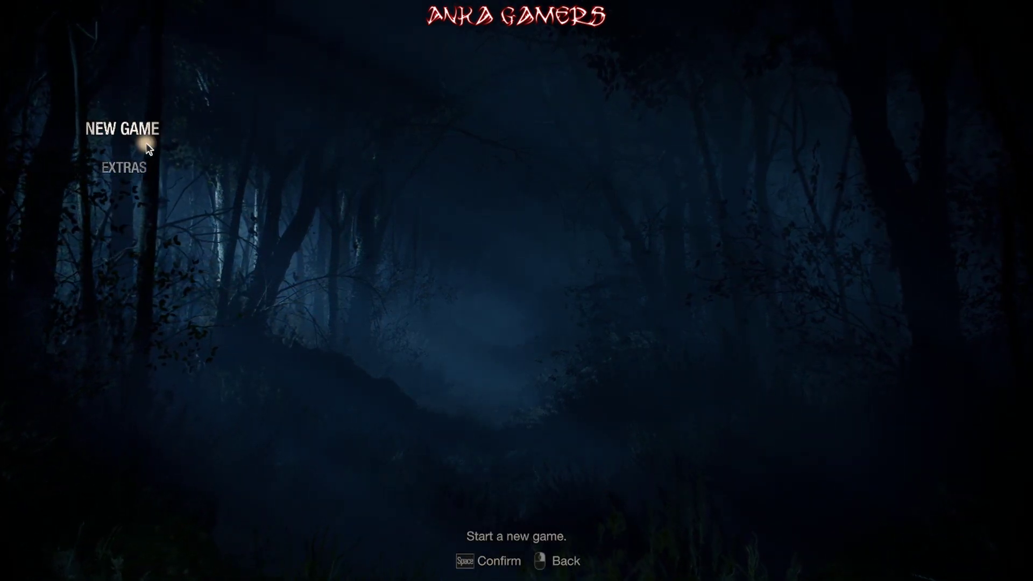
{"action": "left_click", "coordinate": [146, 135]}
{"action": "right_click", "coordinate": [151, 134]}
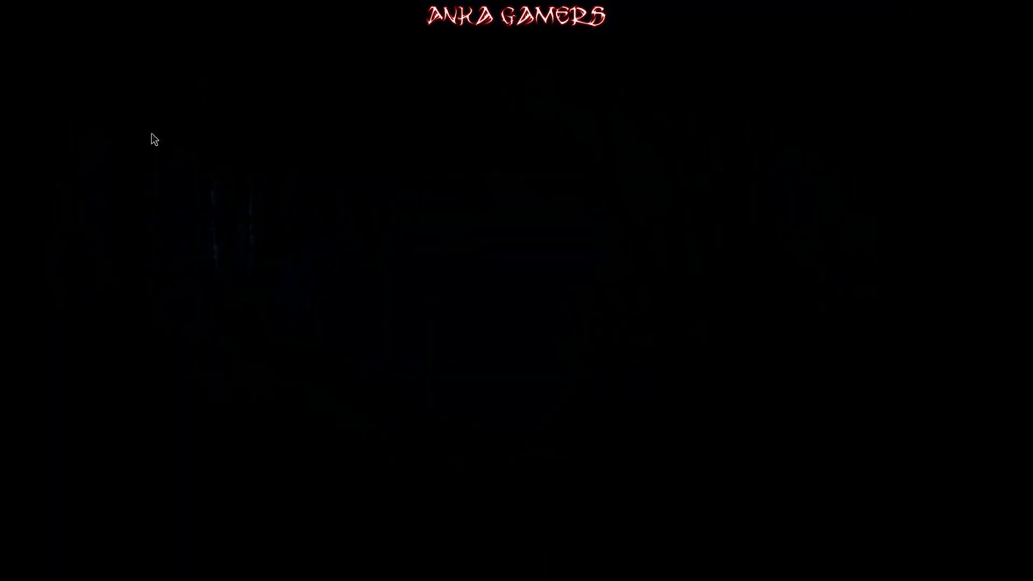
{"action": "left_click", "coordinate": [150, 168]}
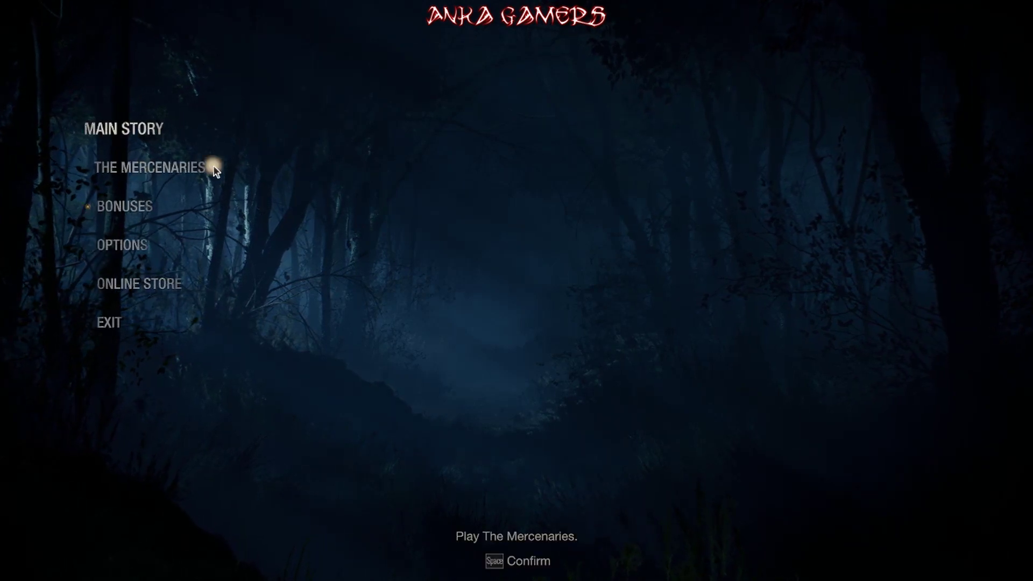
{"action": "left_click", "coordinate": [125, 256]}
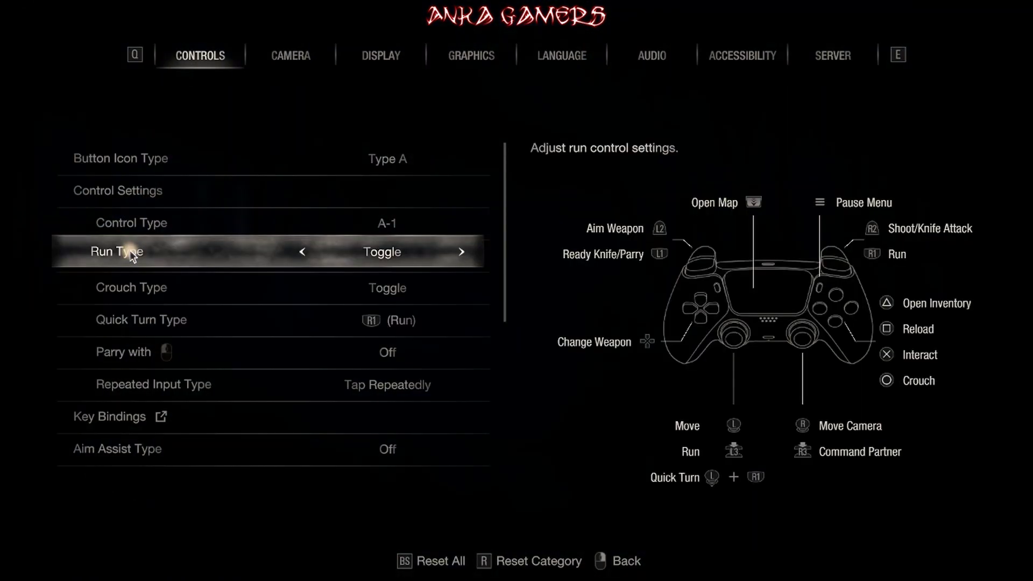
{"action": "right_click", "coordinate": [131, 252]}
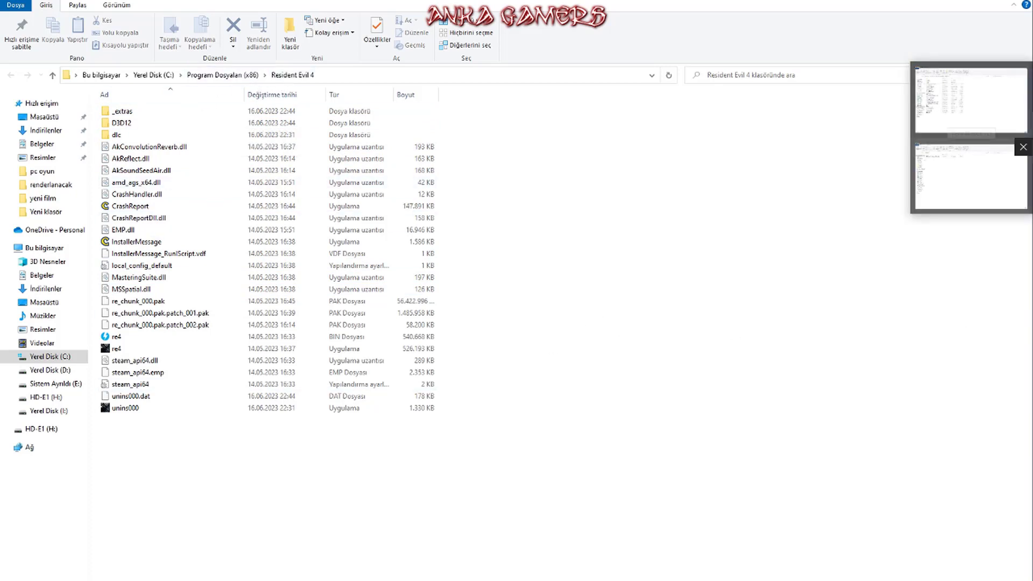
Extract Yama Dosyalari, KURULUM.txt and Yamayi Guncelle.exe from the Resident Evil 4 Remake Türkçe Yama archive into the Yeni klasör (2) folder.
{"action": "left_click", "coordinate": [971, 134]}
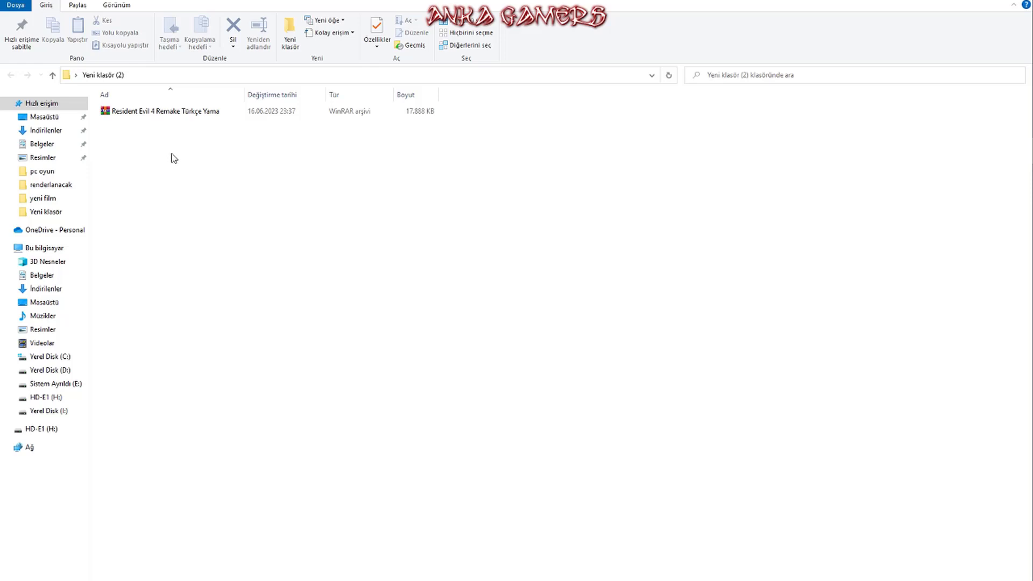
{"action": "double_click", "coordinate": [180, 112]}
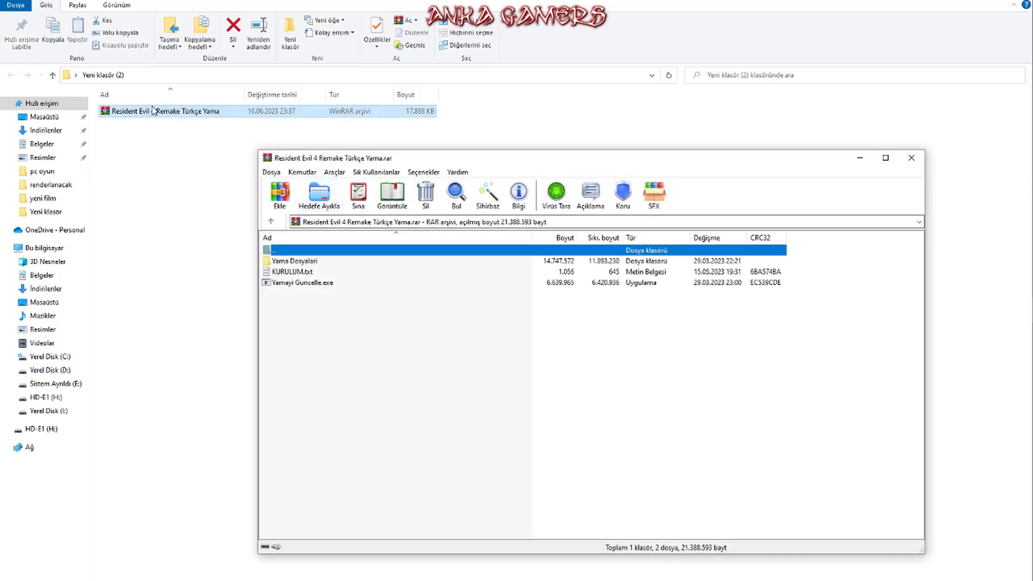
{"action": "left_click_drag", "start_coordinate": [312, 307], "coordinate": [314, 262]}
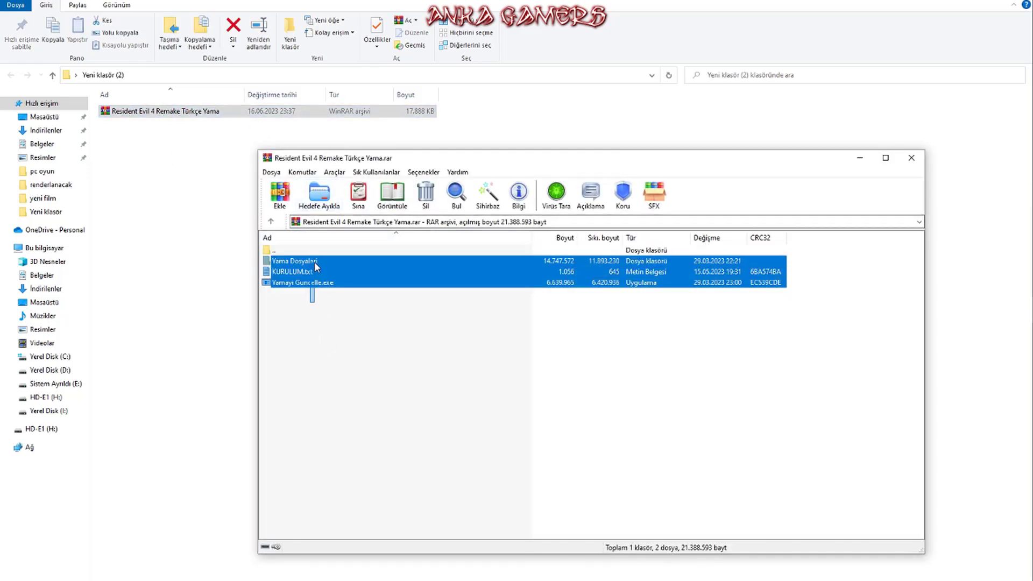
{"action": "left_click_drag", "start_coordinate": [222, 274], "coordinate": [223, 272]}
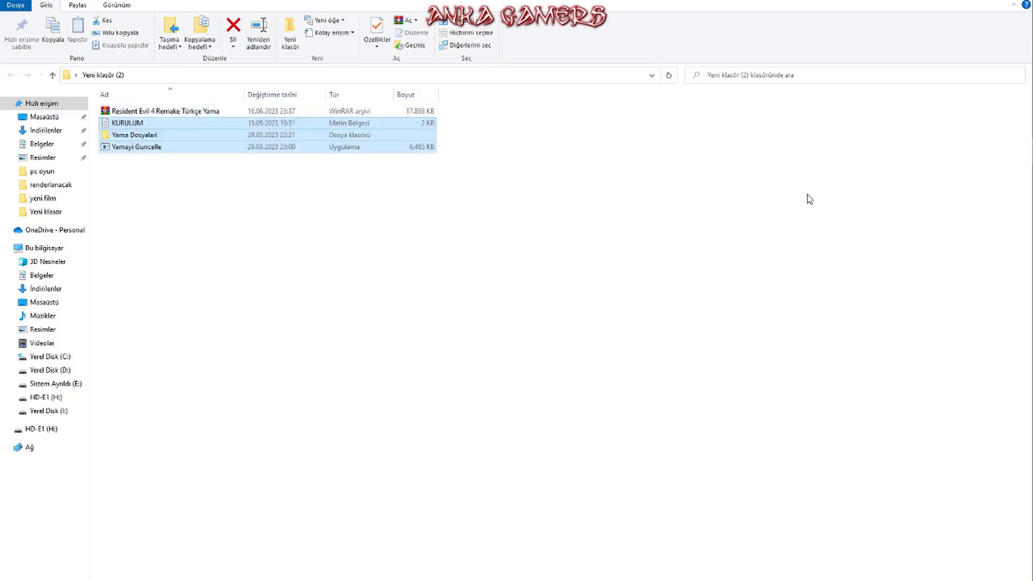
{"action": "left_click", "coordinate": [917, 184]}
{"action": "left_click", "coordinate": [911, 158]}
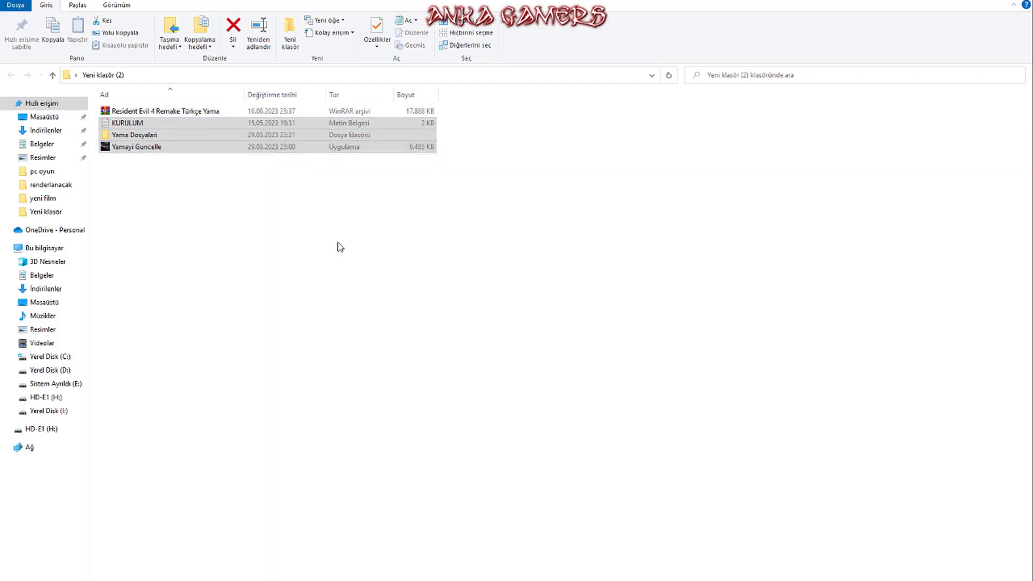
{"action": "left_click", "coordinate": [168, 189]}
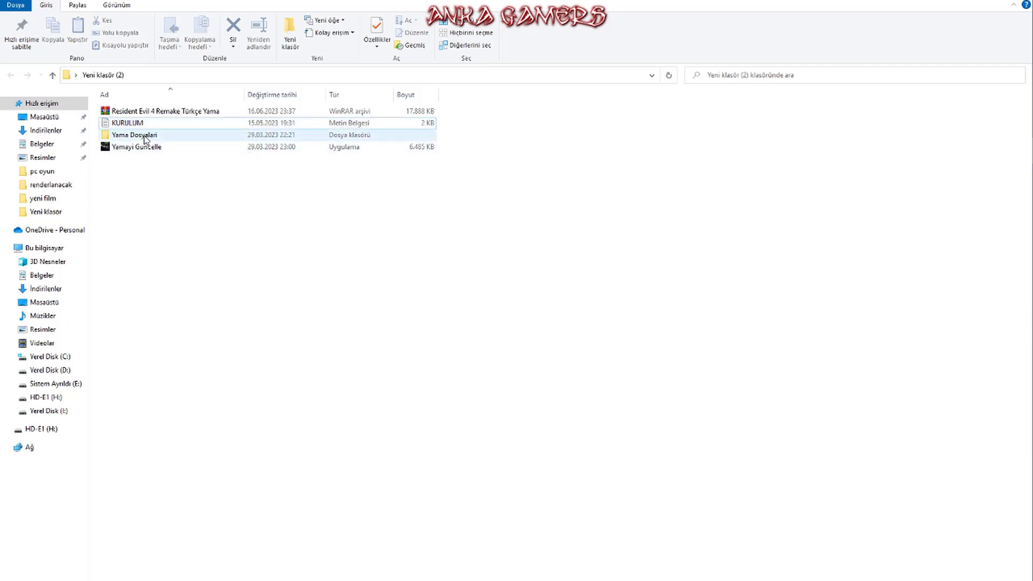
Copy everything inside Yama Dosyalari into the Resident Evil 4 game folder, granting administrator permission for all items.
{"action": "double_click", "coordinate": [145, 136]}
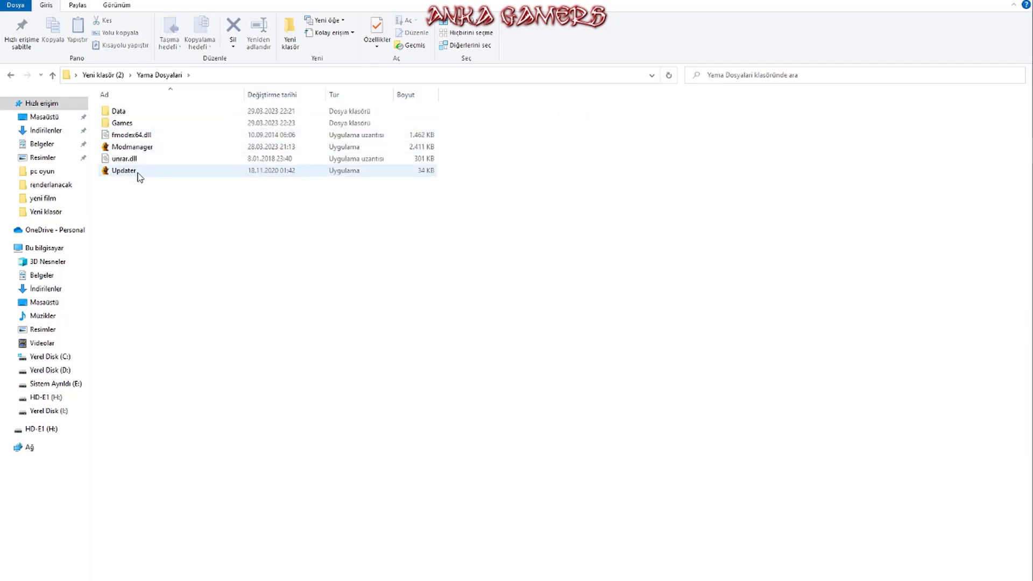
{"action": "left_click_drag", "start_coordinate": [137, 201], "coordinate": [140, 111]}
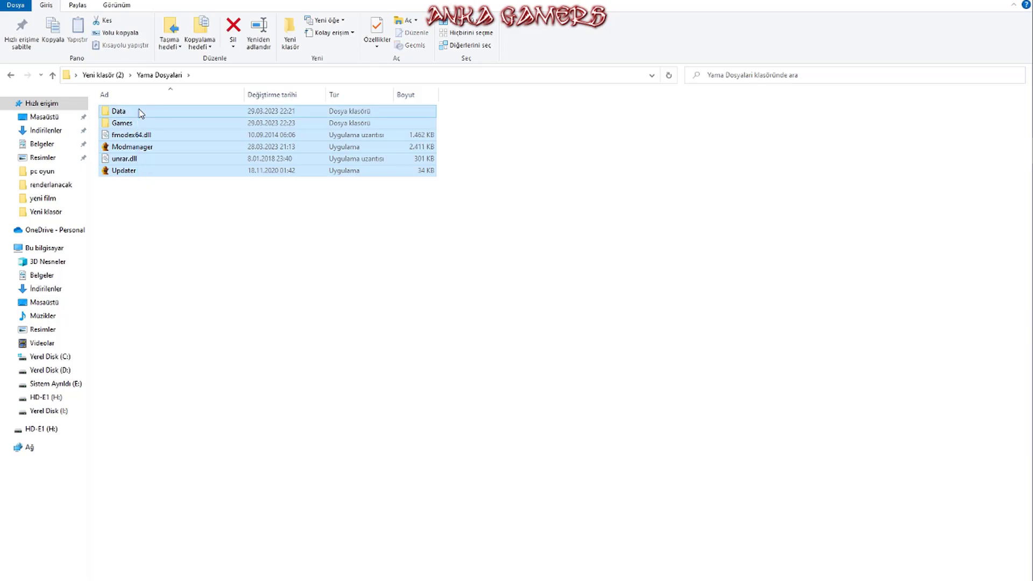
{"action": "key", "text": "ctrl+c"}
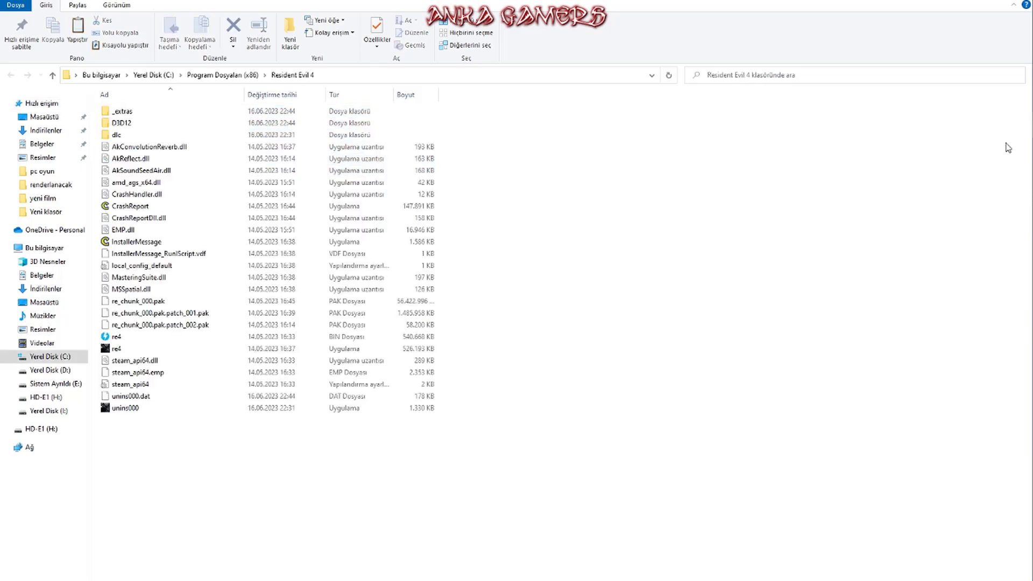
{"action": "key", "text": "ctrl+v"}
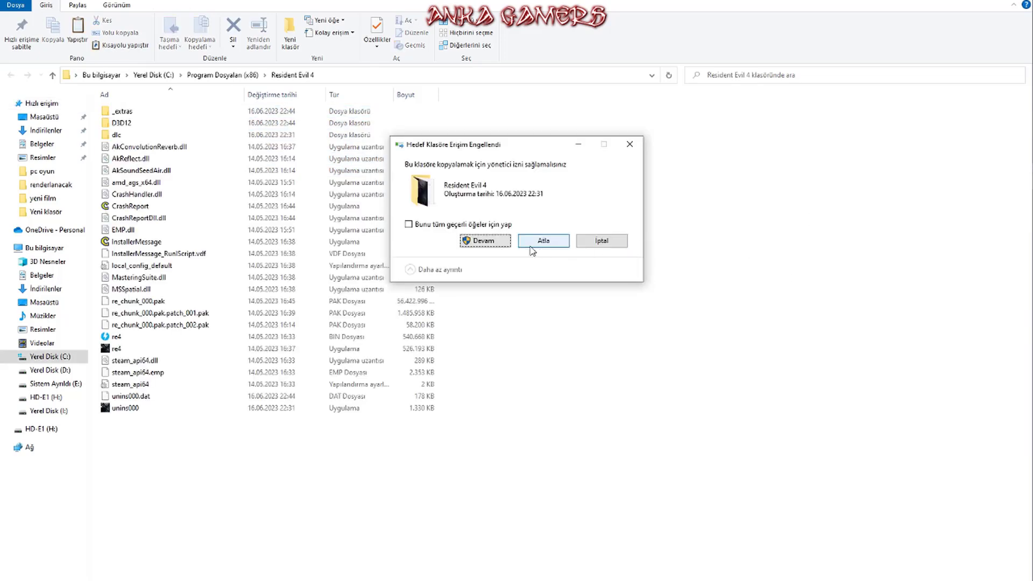
{"action": "left_click", "coordinate": [435, 225]}
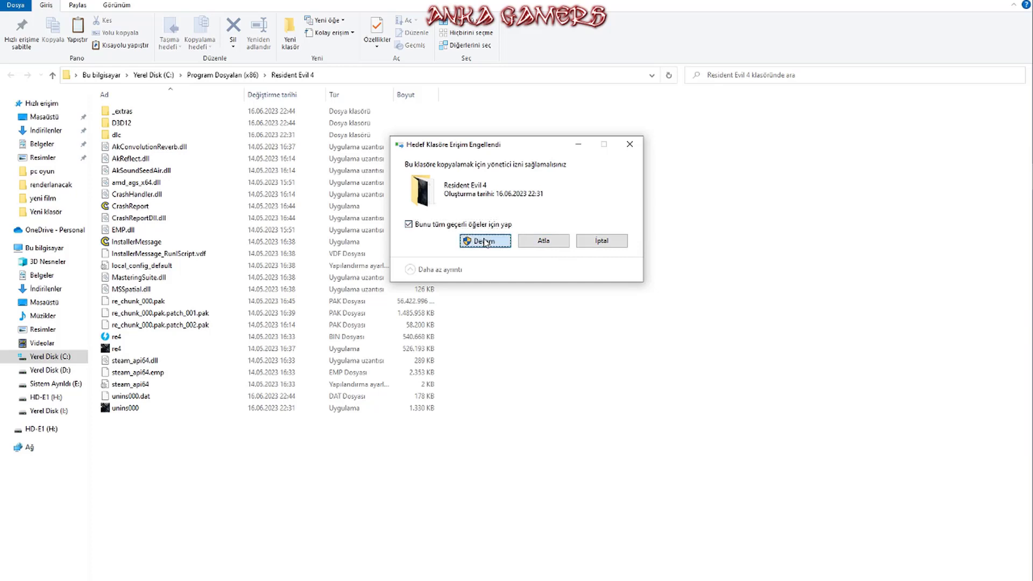
{"action": "left_click", "coordinate": [483, 240]}
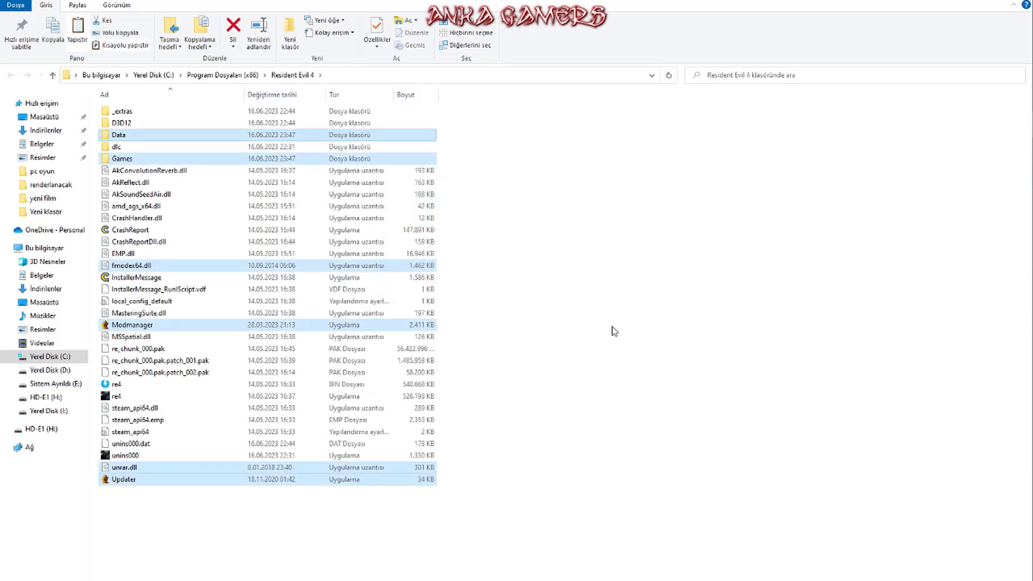
{"action": "left_click", "coordinate": [632, 312]}
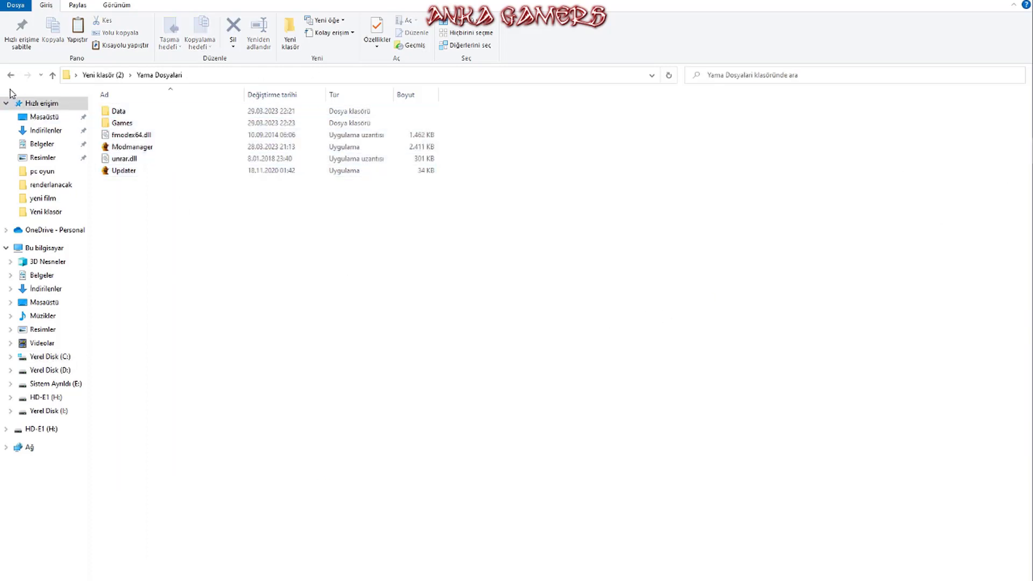
Read the installation instructions in the KURULUM text file in Yeni klasör (2), and close it.
{"action": "left_click", "coordinate": [11, 75]}
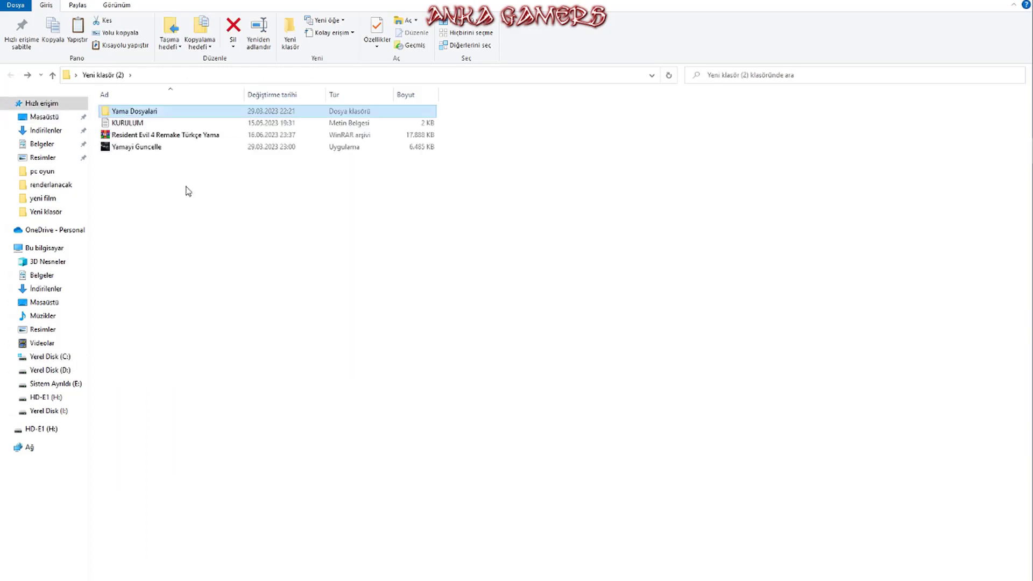
{"action": "double_click", "coordinate": [129, 123]}
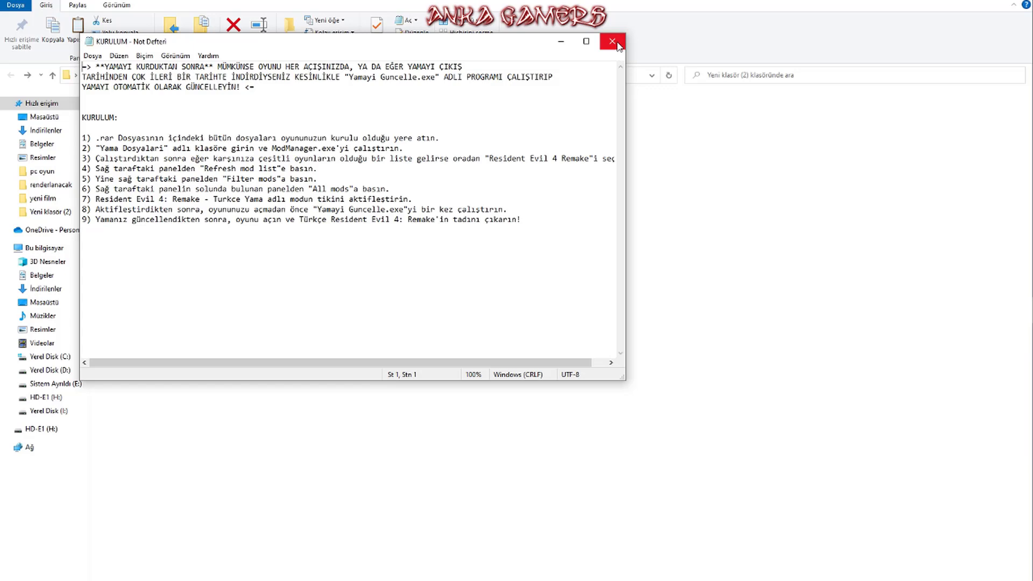
{"action": "left_click", "coordinate": [613, 43]}
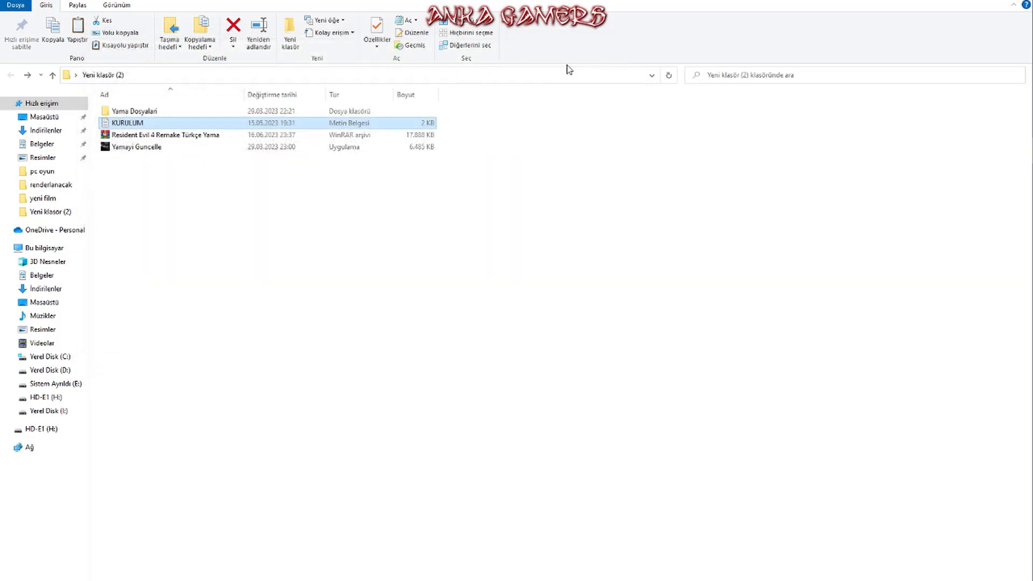
Copy Yamayi Guncelle from Yeni klasör (2) into the Resident Evil 4 game folder, granting administrator permission.
{"action": "left_click", "coordinate": [153, 151]}
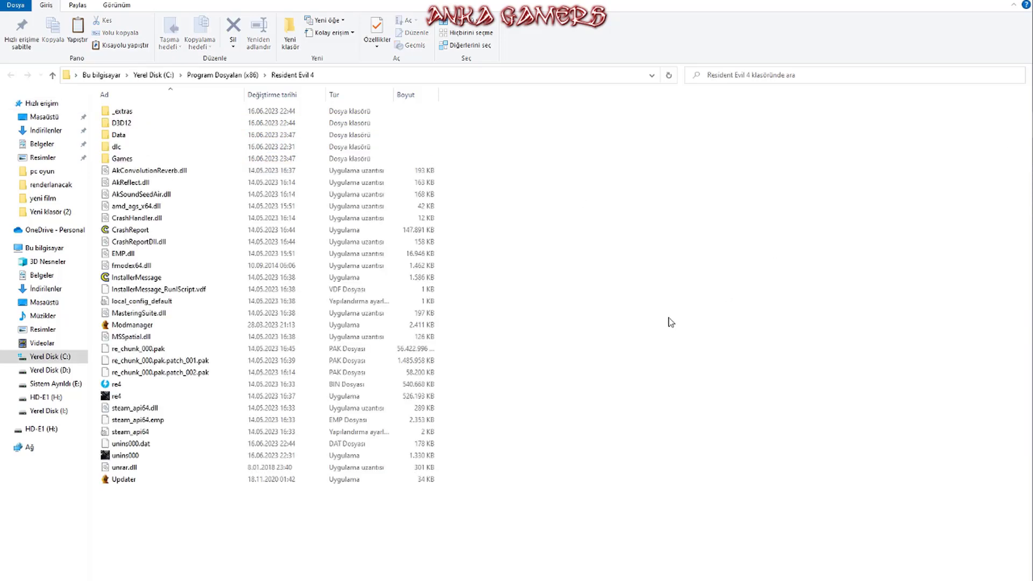
{"action": "key", "text": "ctrl+v"}
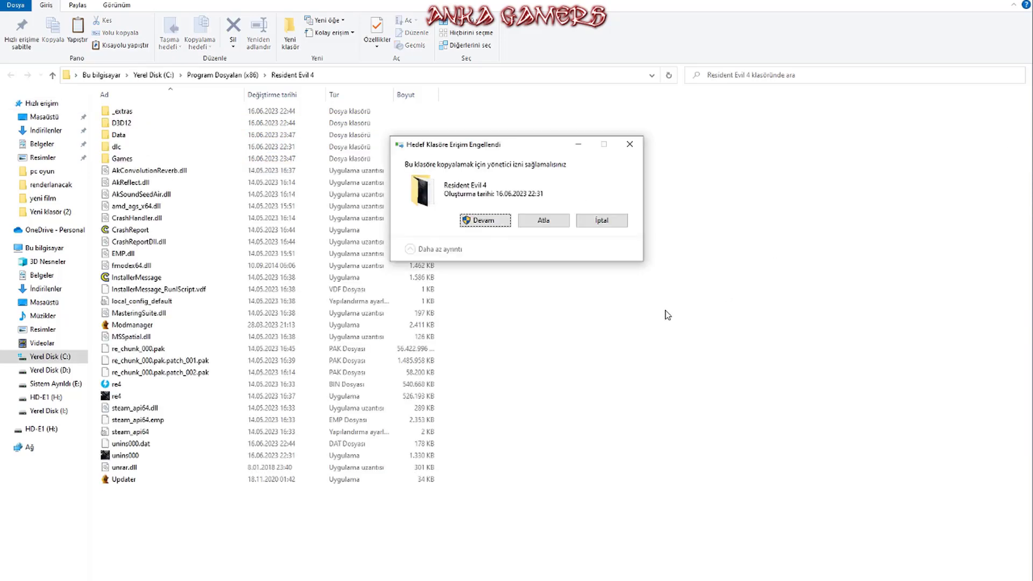
{"action": "left_click", "coordinate": [485, 220]}
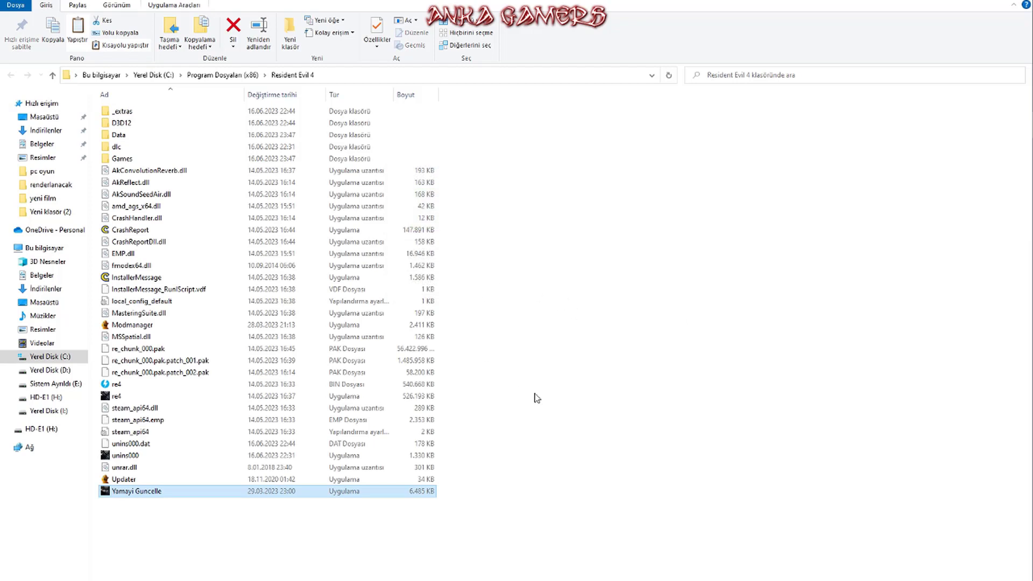
{"action": "left_click", "coordinate": [602, 308]}
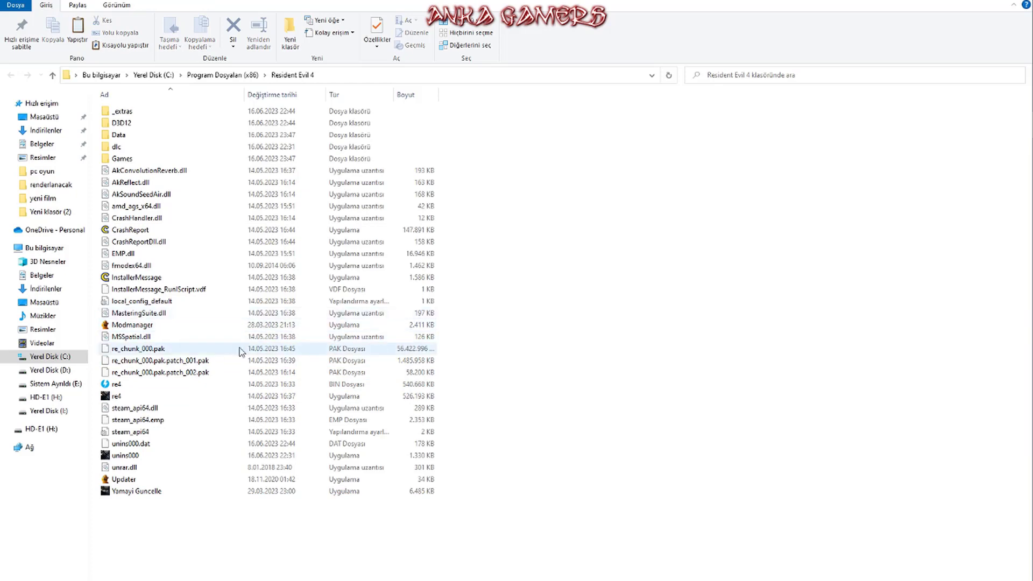
Launch Modmanager from the game folder and choose Resident Evil 4 Remake as the game to manage.
{"action": "double_click", "coordinate": [135, 325]}
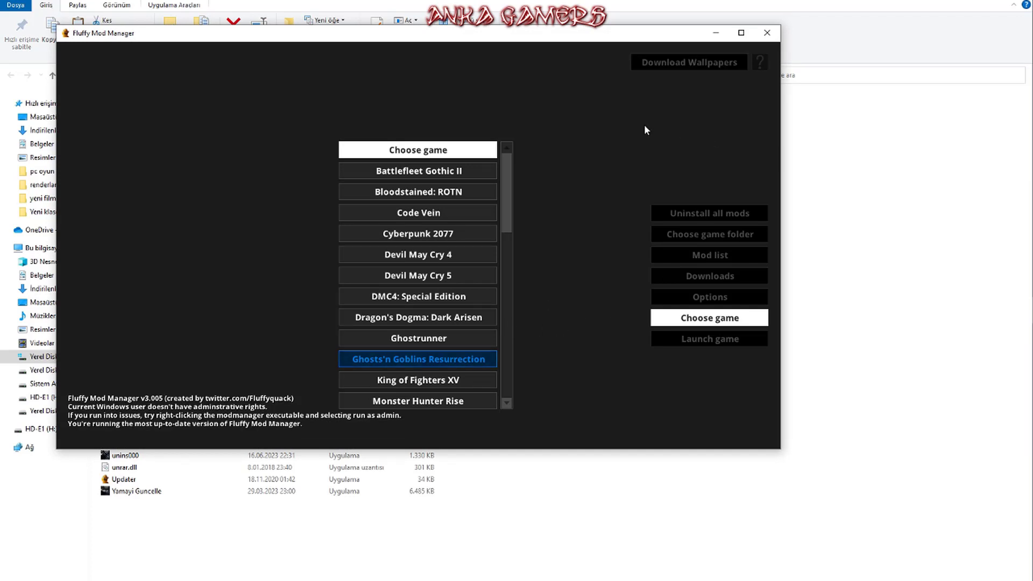
{"action": "left_click_drag", "start_coordinate": [505, 215], "coordinate": [515, 255]}
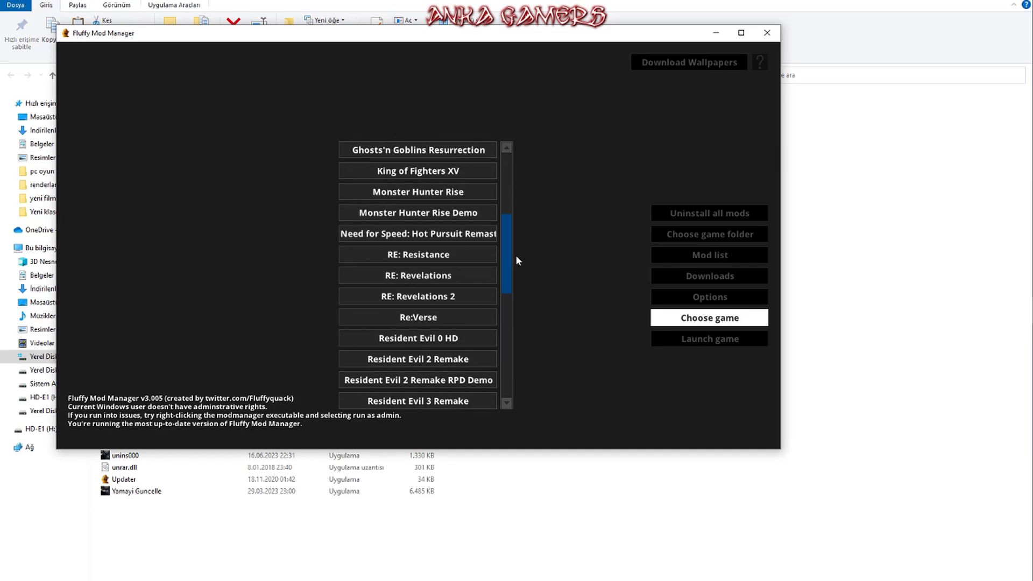
{"action": "scroll", "coordinate": [463, 249], "scroll_direction": "down", "scroll_amount": 3}
{"action": "scroll", "coordinate": [459, 324], "scroll_direction": "down", "scroll_amount": 1}
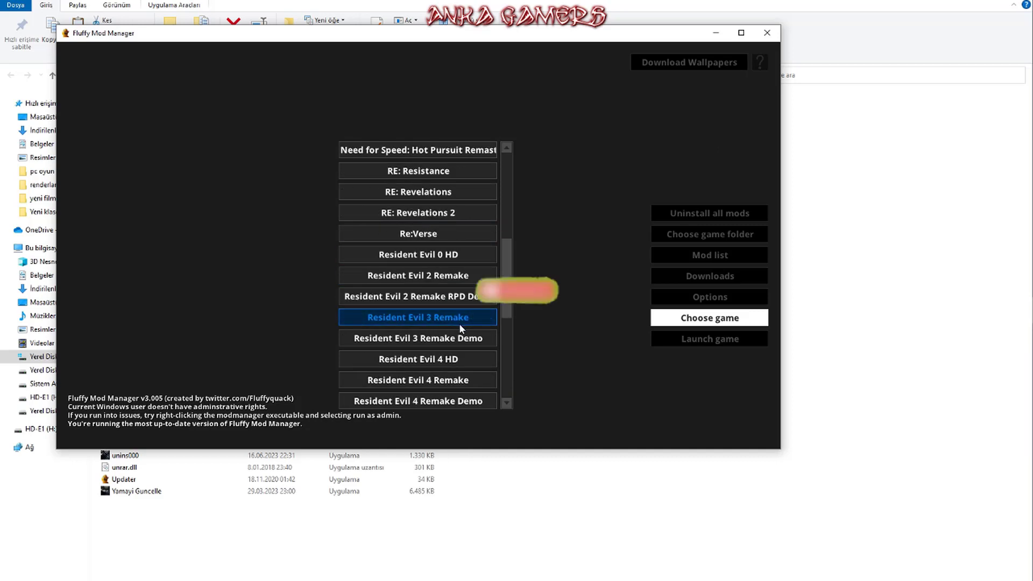
{"action": "left_click", "coordinate": [429, 379]}
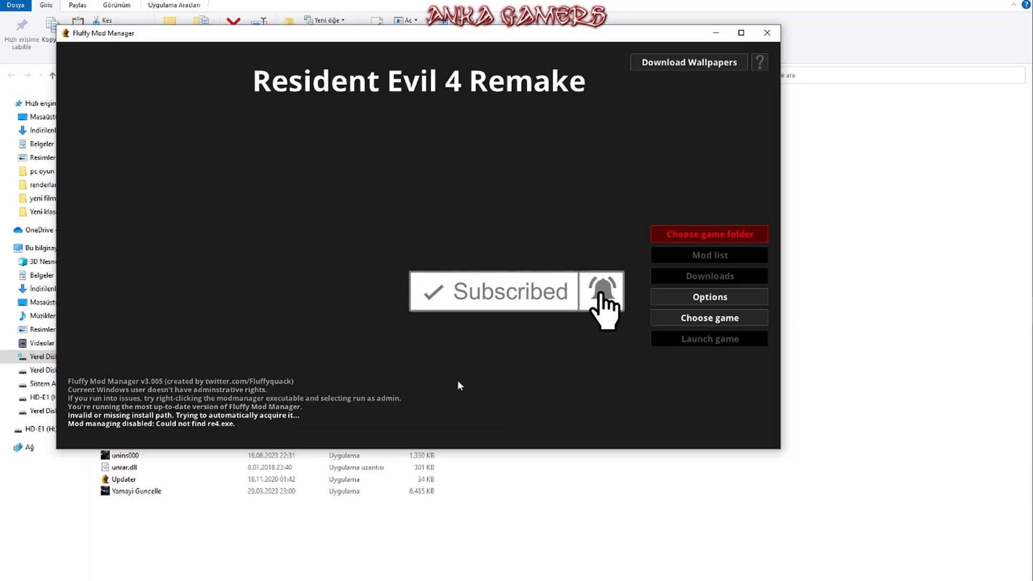
Set the game's install folder to Resident Evil 4 inside Program Dosyaları (x86) on Yerel Disk (C:).
{"action": "left_click", "coordinate": [746, 236]}
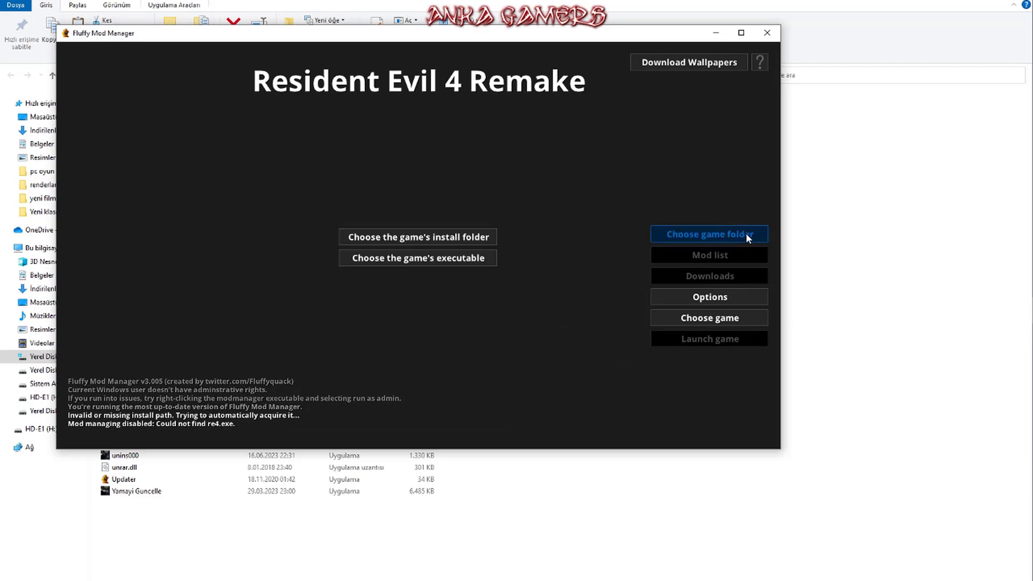
{"action": "left_click", "coordinate": [449, 237]}
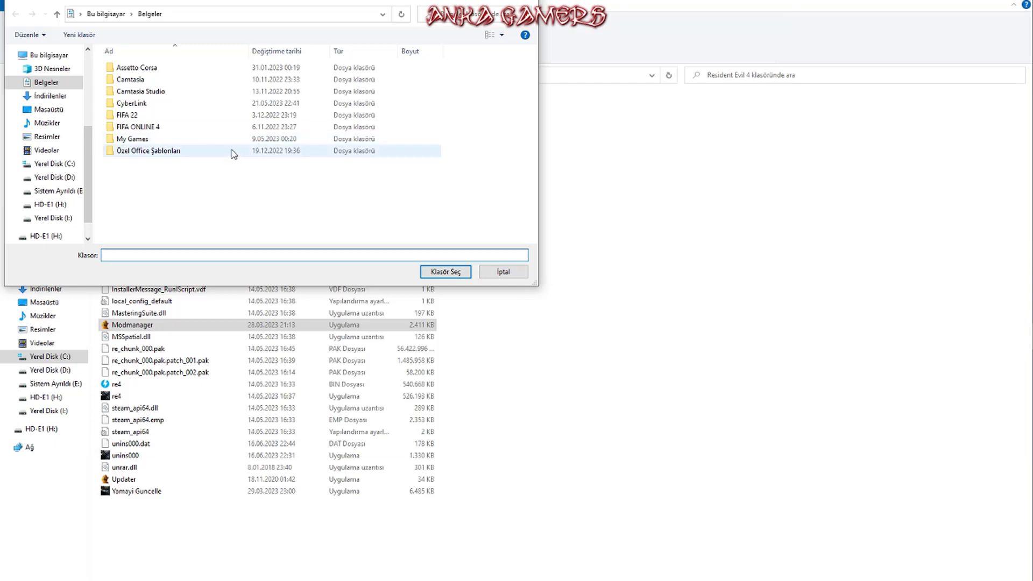
{"action": "left_click_drag", "start_coordinate": [324, 5], "coordinate": [519, 178]}
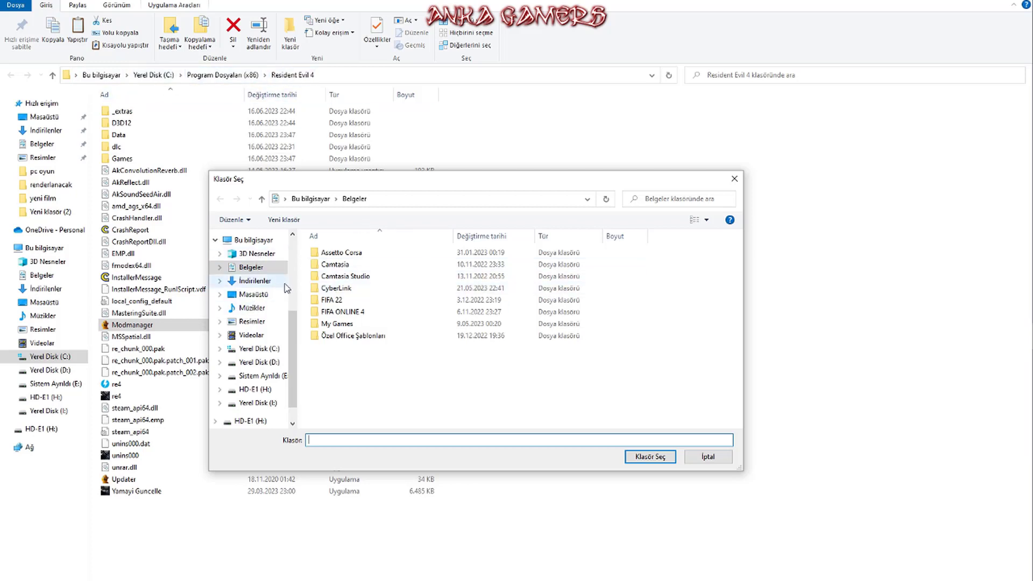
{"action": "scroll", "coordinate": [252, 309], "scroll_direction": "up", "scroll_amount": 1}
{"action": "left_click", "coordinate": [253, 259]}
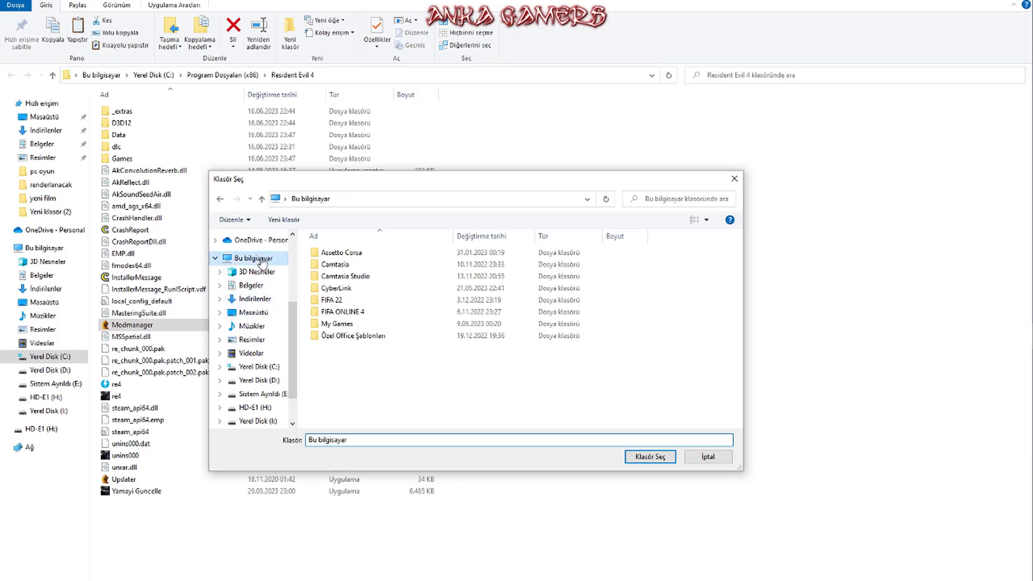
{"action": "double_click", "coordinate": [340, 373]}
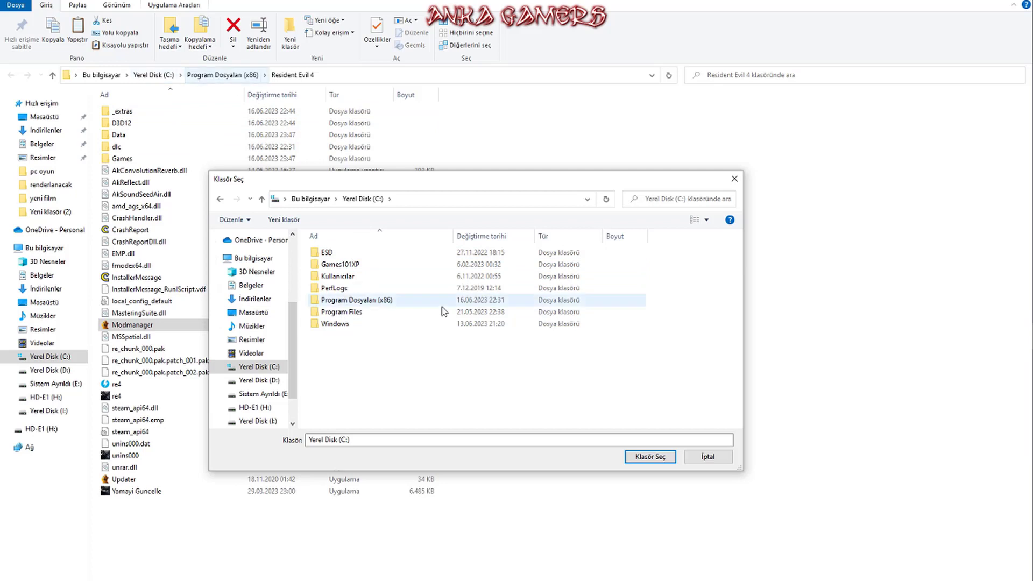
{"action": "double_click", "coordinate": [365, 301]}
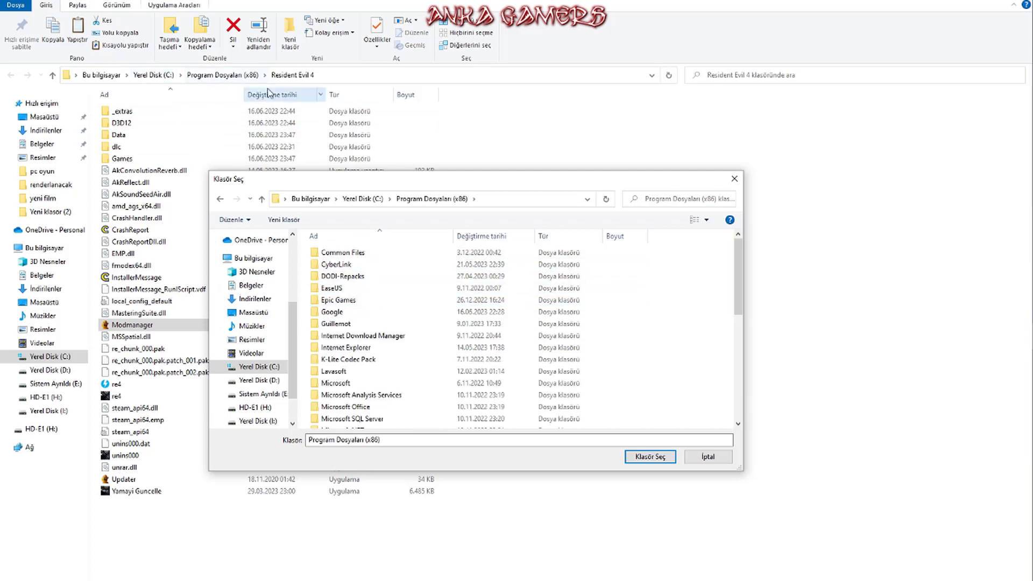
{"action": "left_click", "coordinate": [359, 359]}
{"action": "scroll", "coordinate": [361, 369], "scroll_direction": "down", "scroll_amount": 6}
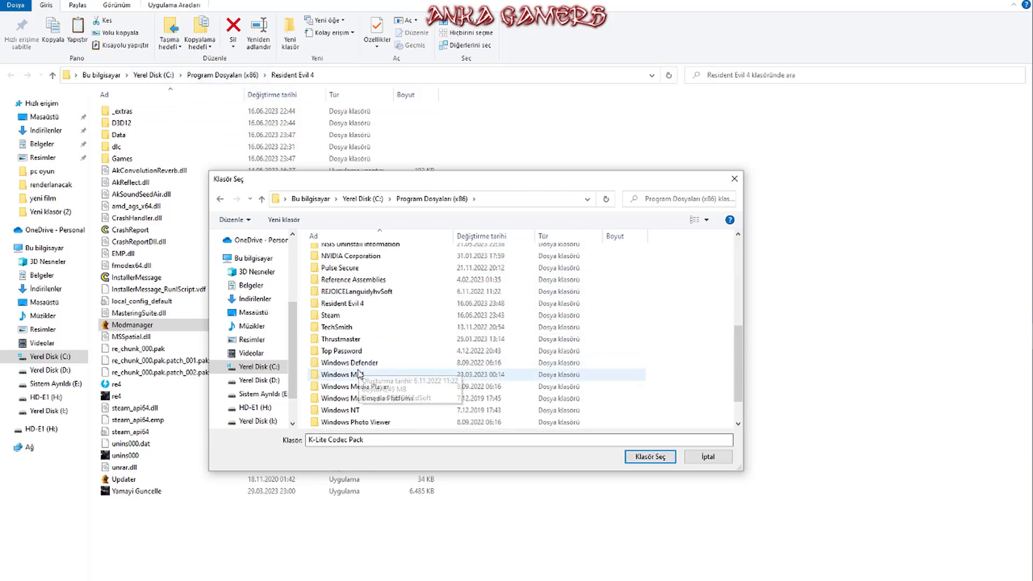
{"action": "double_click", "coordinate": [345, 305]}
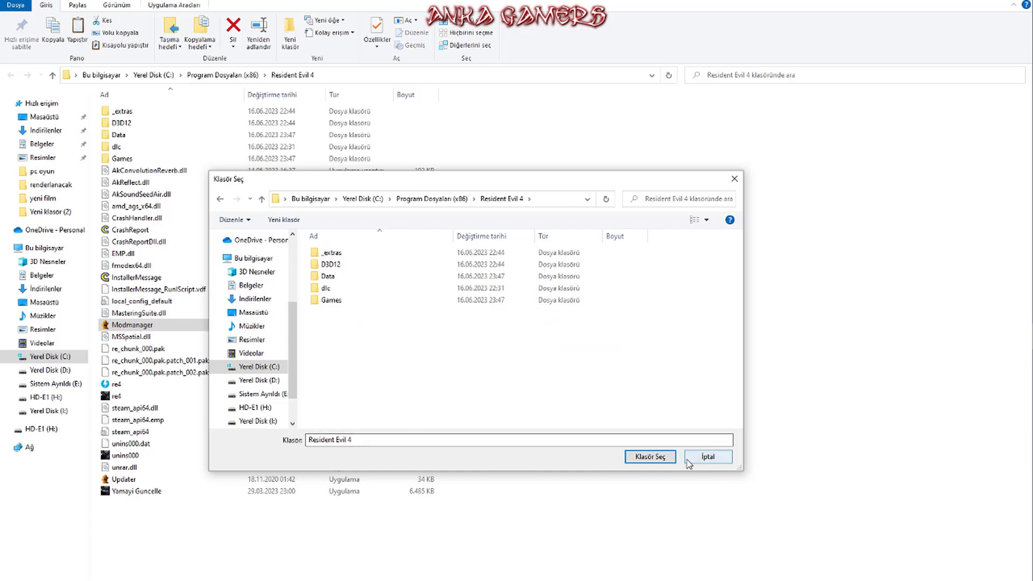
{"action": "left_click", "coordinate": [649, 456]}
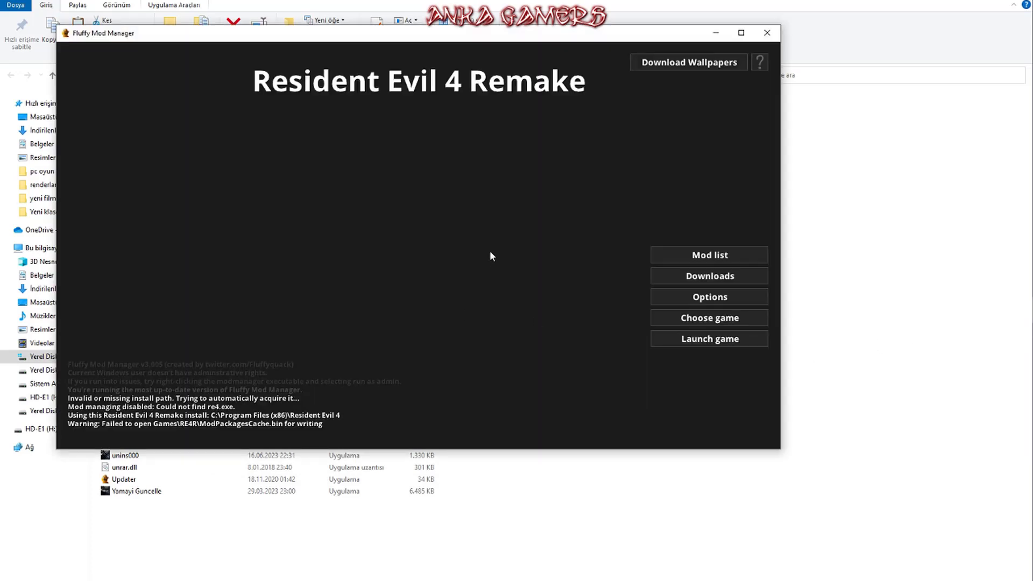
List all mods for Resident Evil 4 Remake and enable the Turkce Yama mod.
{"action": "left_click", "coordinate": [707, 299]}
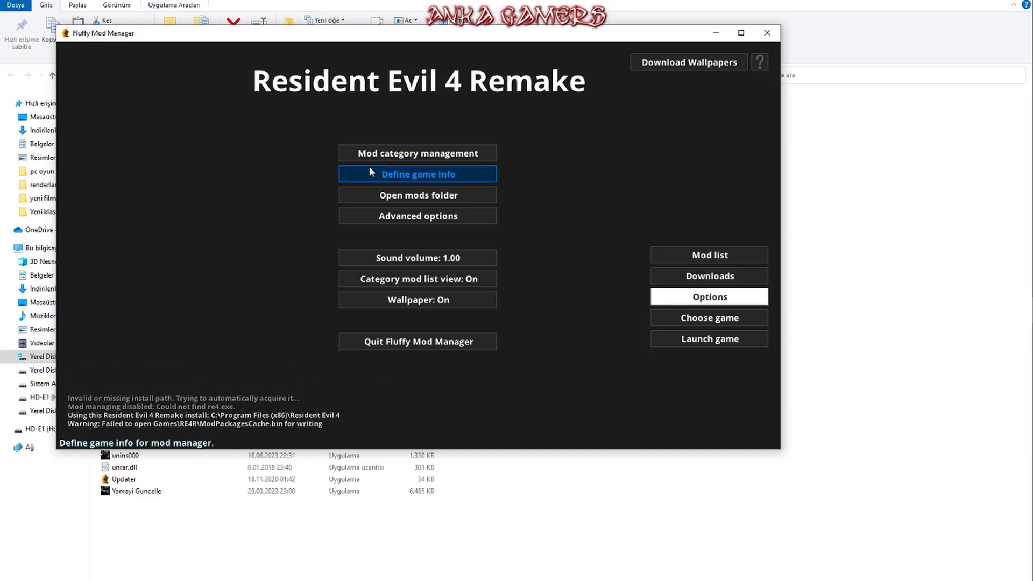
{"action": "left_click", "coordinate": [452, 155]}
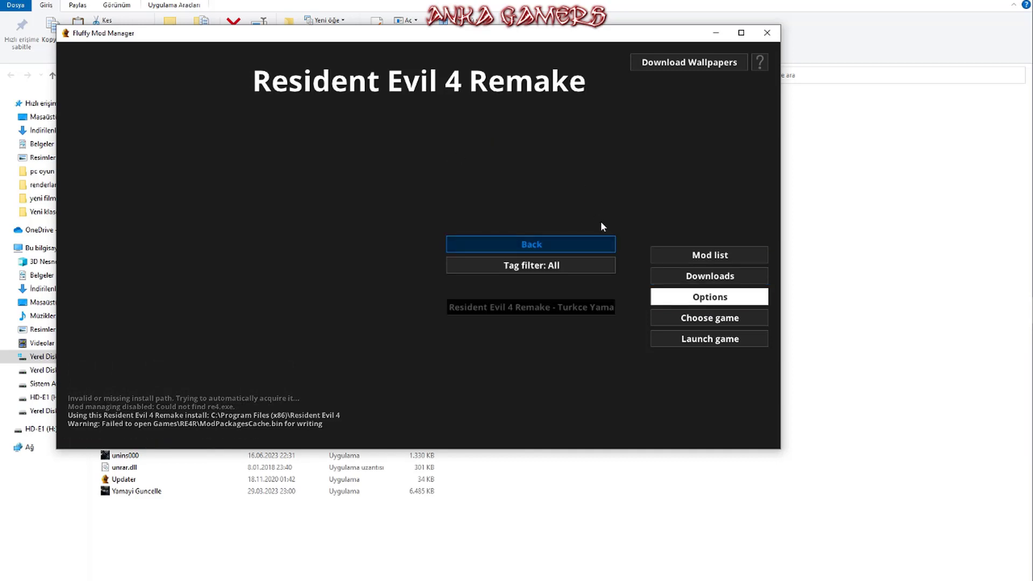
{"action": "left_click", "coordinate": [699, 255]}
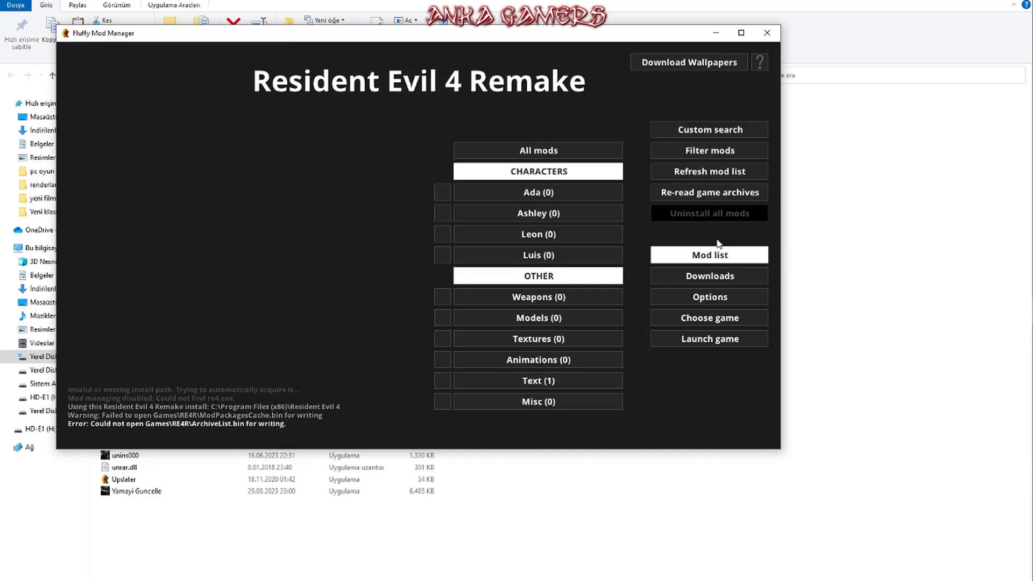
{"action": "left_click", "coordinate": [574, 149]}
{"action": "left_click", "coordinate": [428, 194]}
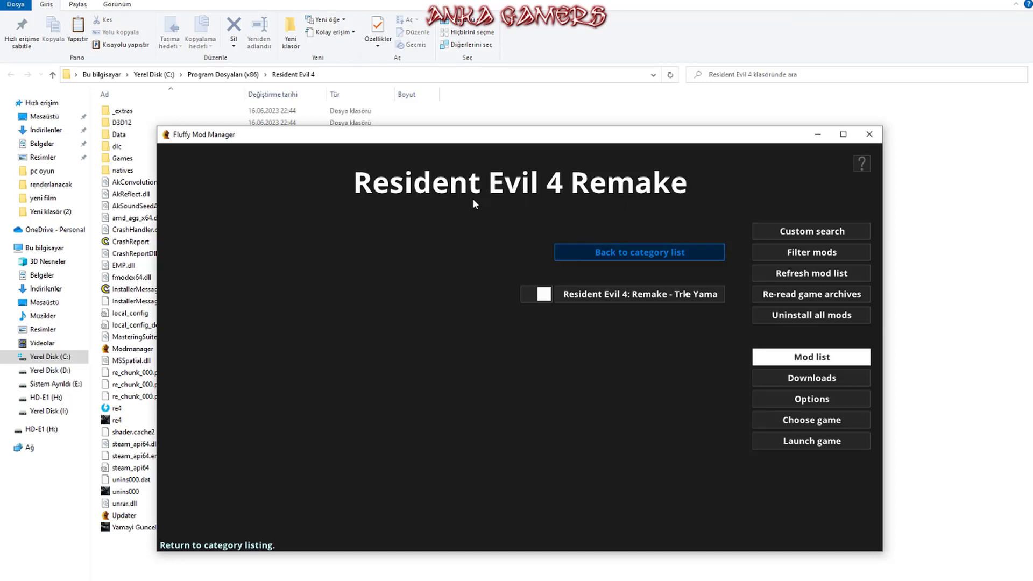
View the Turkce Yama mod's details, restart Modmanager to check the mod category list, and close it.
{"action": "left_click", "coordinate": [640, 294]}
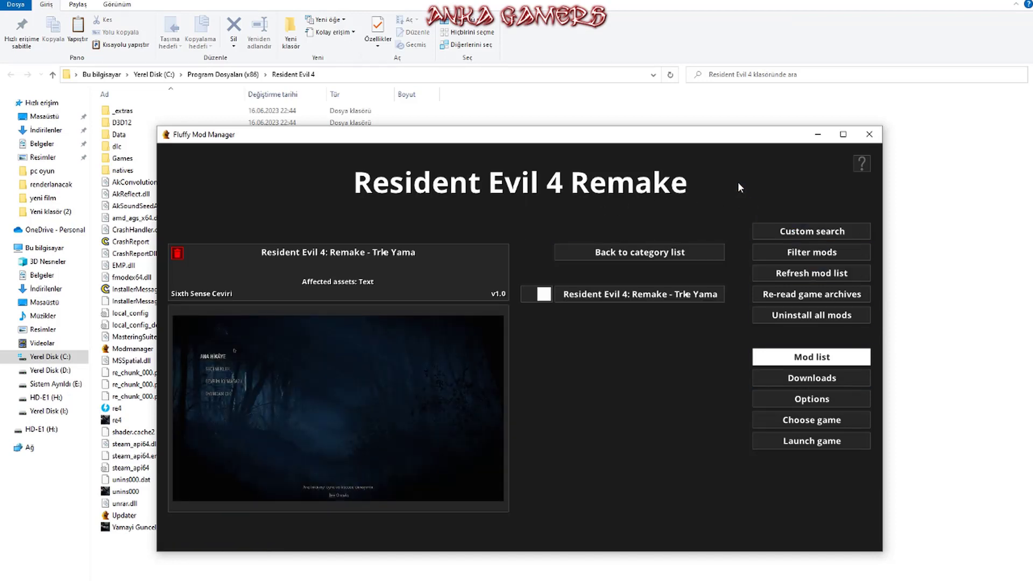
{"action": "left_click", "coordinate": [869, 134]}
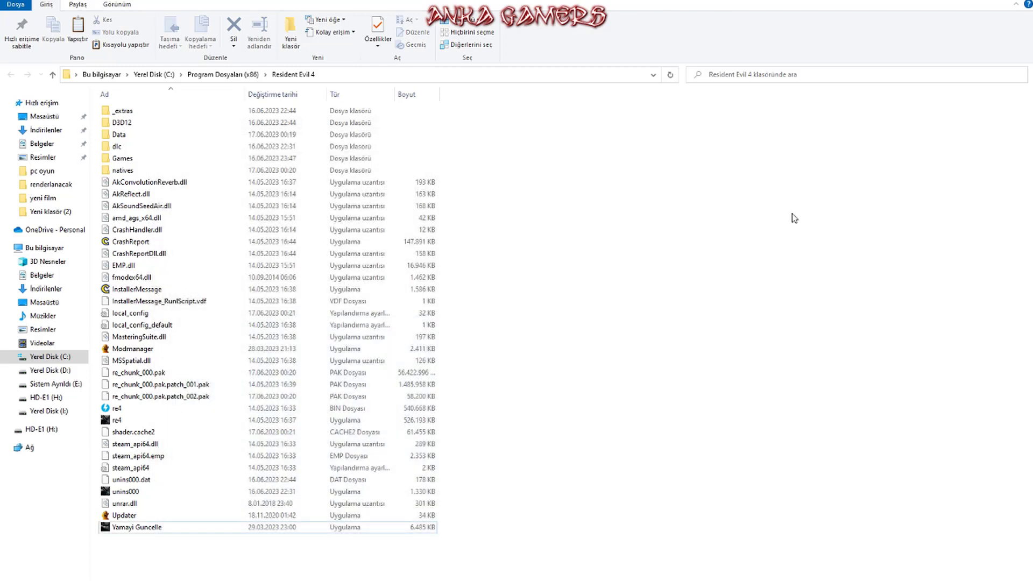
{"action": "double_click", "coordinate": [133, 349]}
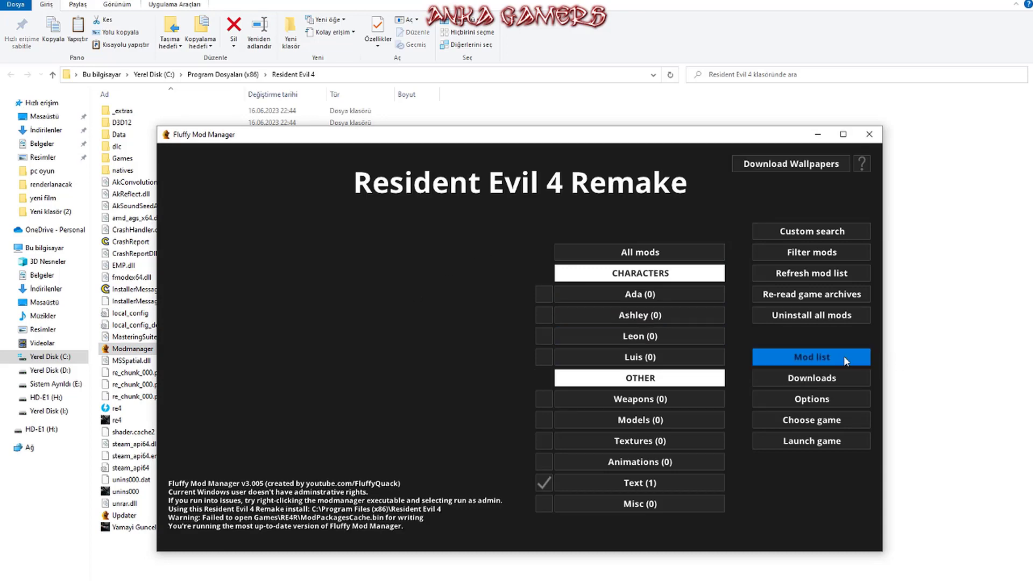
{"action": "left_click", "coordinate": [869, 135]}
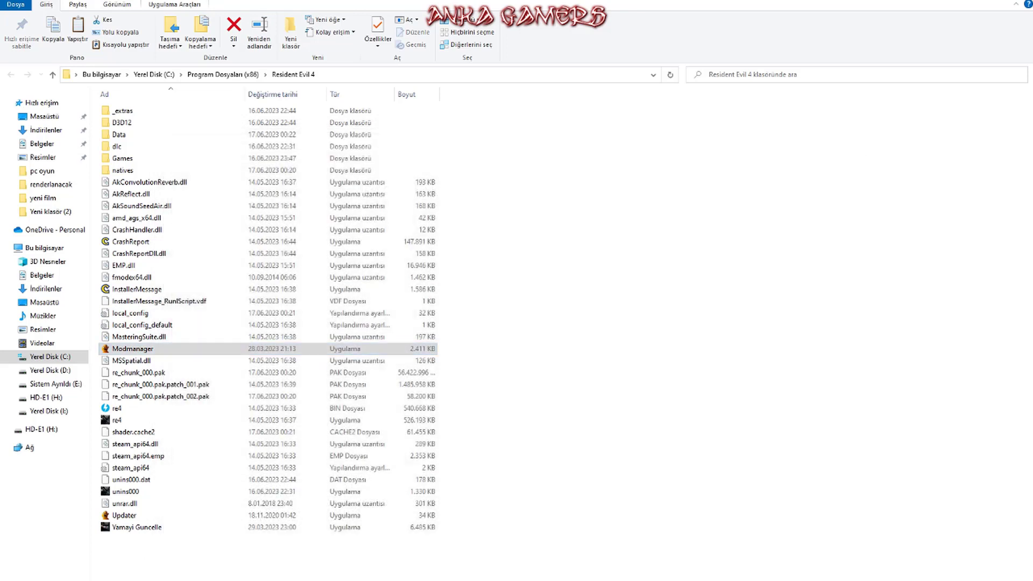
Relaunch Modmanager without administrator rights, try to disable the Turkce Yama mod in the full mod list, and close the manager.
{"action": "left_click", "coordinate": [913, 153]}
{"action": "double_click", "coordinate": [143, 350]}
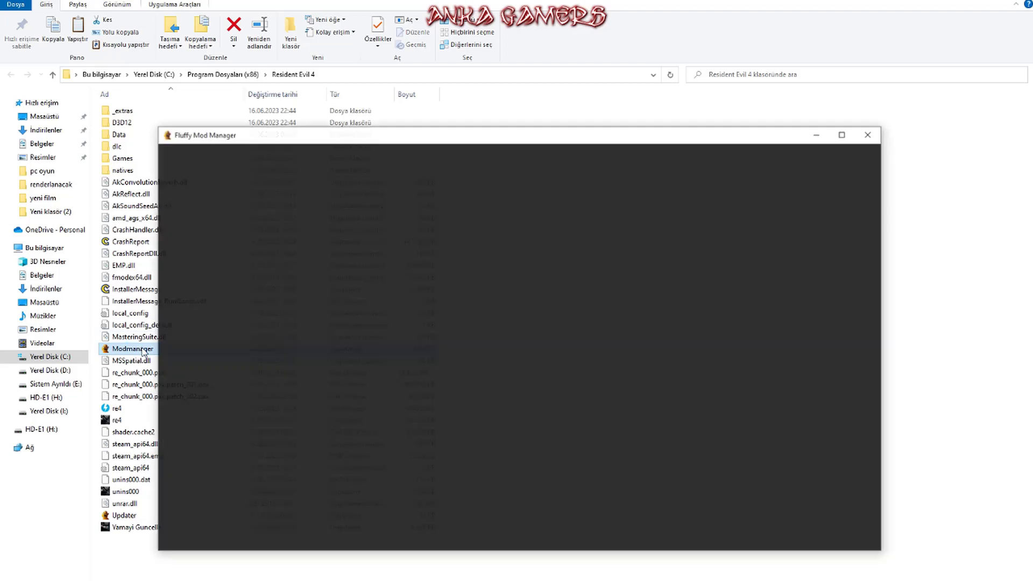
{"action": "left_click", "coordinate": [639, 260]}
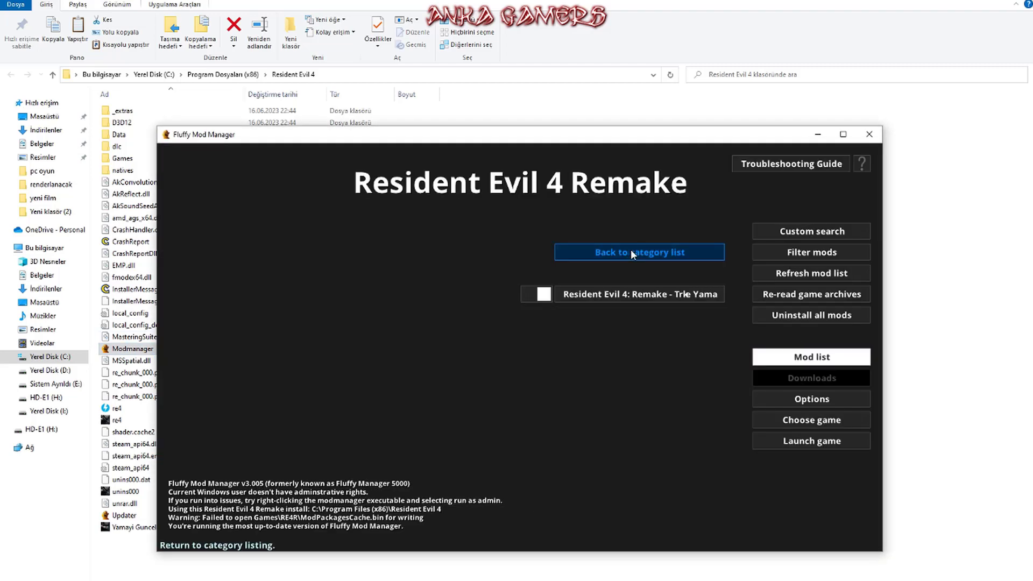
{"action": "left_click", "coordinate": [539, 295]}
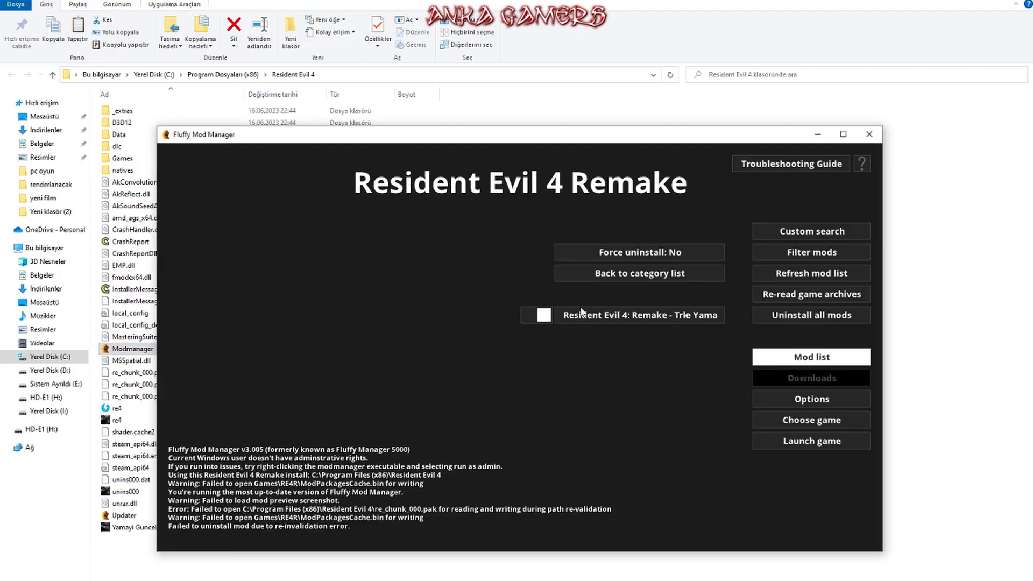
{"action": "left_click", "coordinate": [581, 312]}
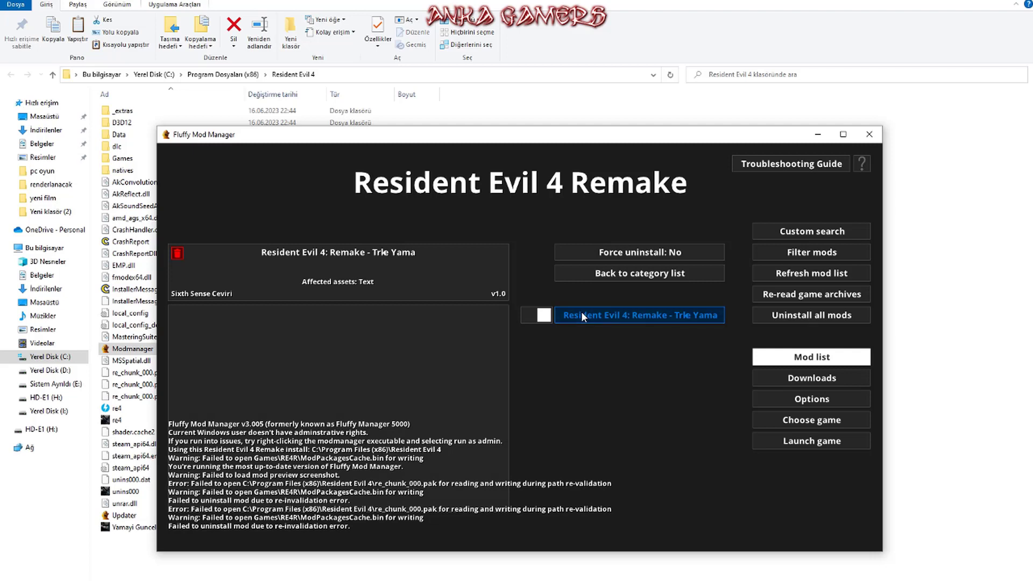
{"action": "left_click", "coordinate": [533, 316]}
{"action": "left_click", "coordinate": [524, 315]}
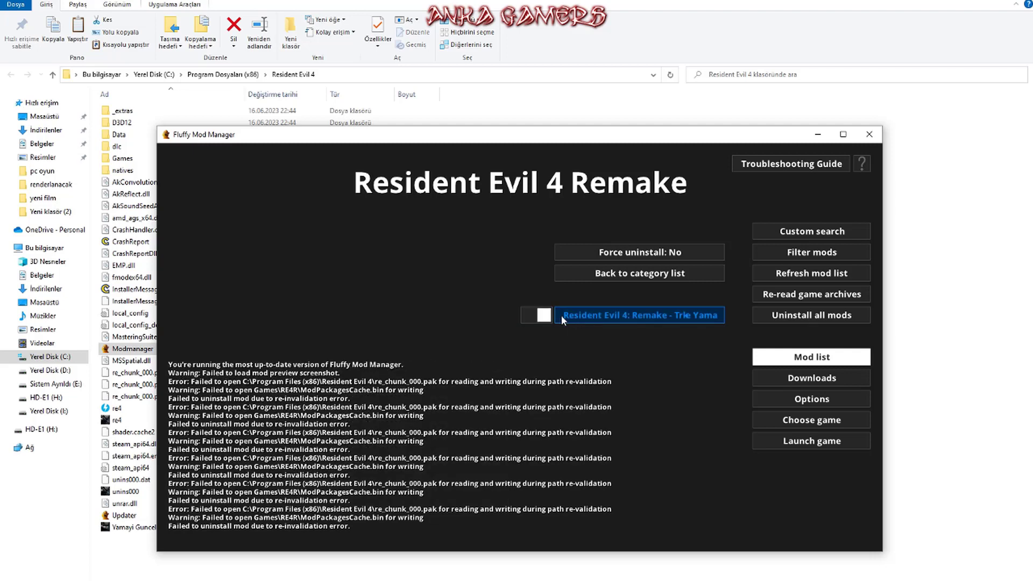
{"action": "left_click", "coordinate": [529, 316]}
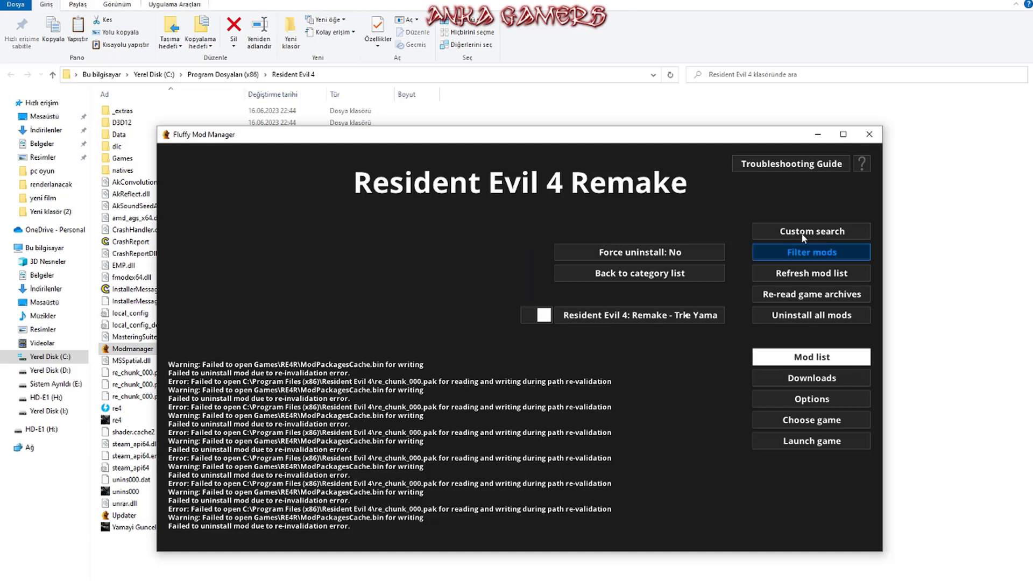
{"action": "left_click", "coordinate": [869, 135]}
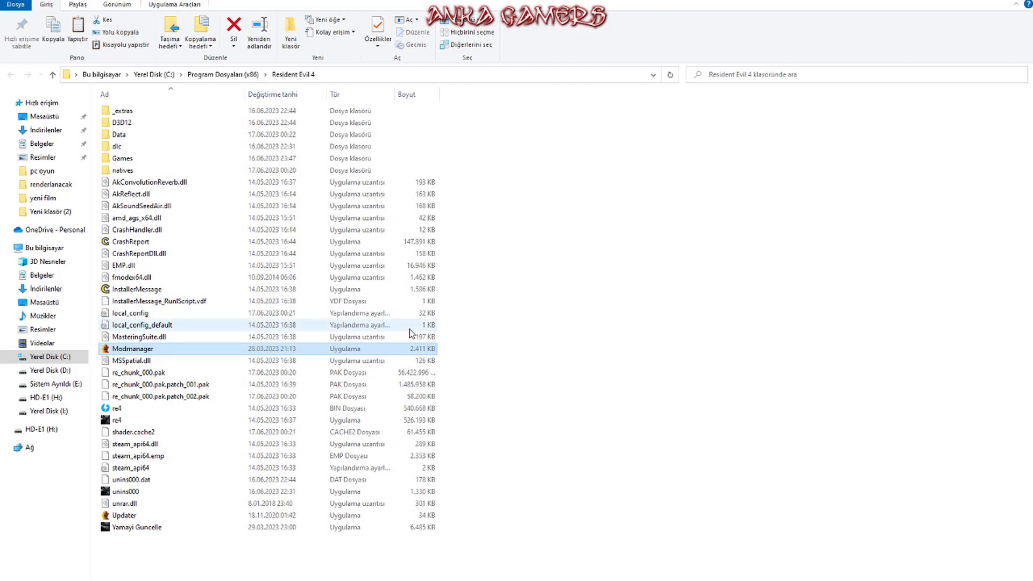
Run Modmanager as administrator from the game folder and list all mods.
{"action": "right_click", "coordinate": [142, 349]}
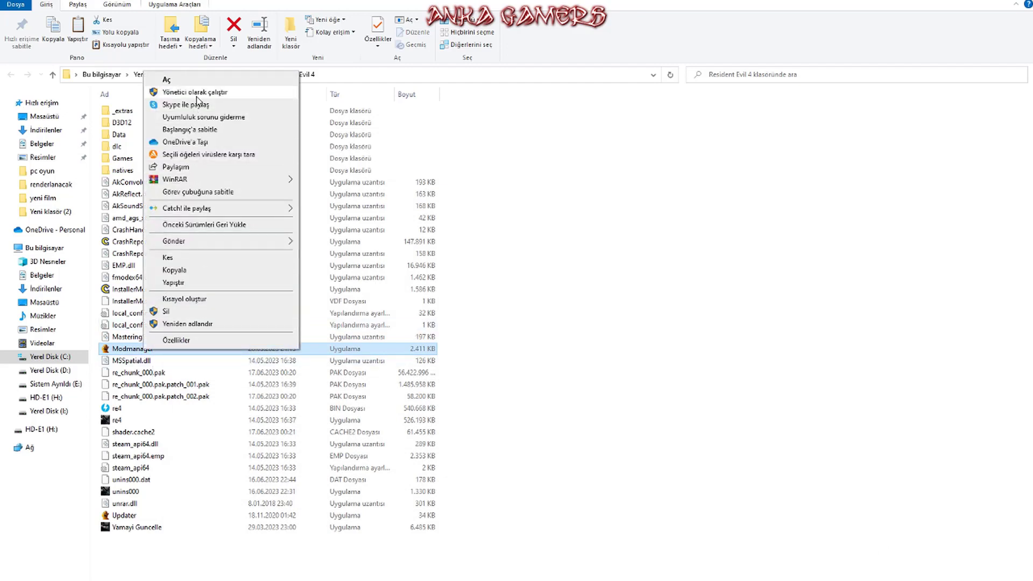
{"action": "left_click", "coordinate": [182, 92]}
{"action": "left_click", "coordinate": [478, 362]}
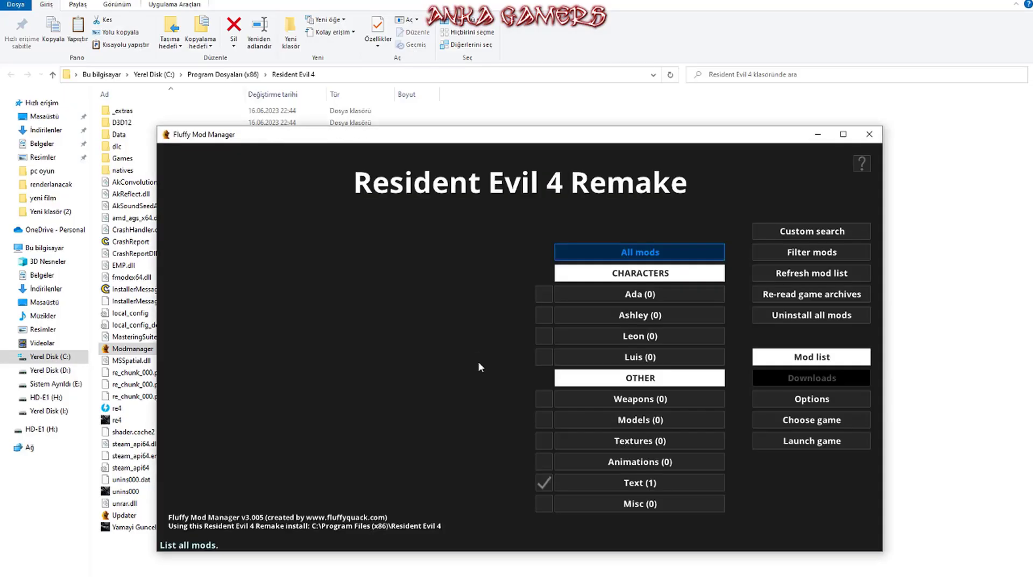
{"action": "left_click", "coordinate": [642, 251]}
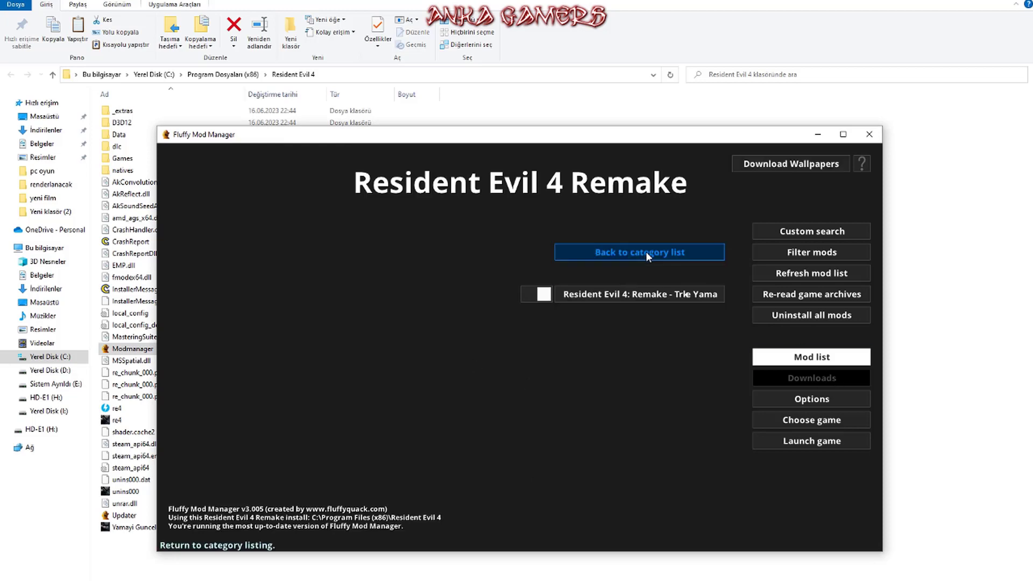
Switch the Turkce Yama mod off and on several times, leaving it enabled.
{"action": "left_click", "coordinate": [537, 294]}
{"action": "left_click", "coordinate": [537, 293]}
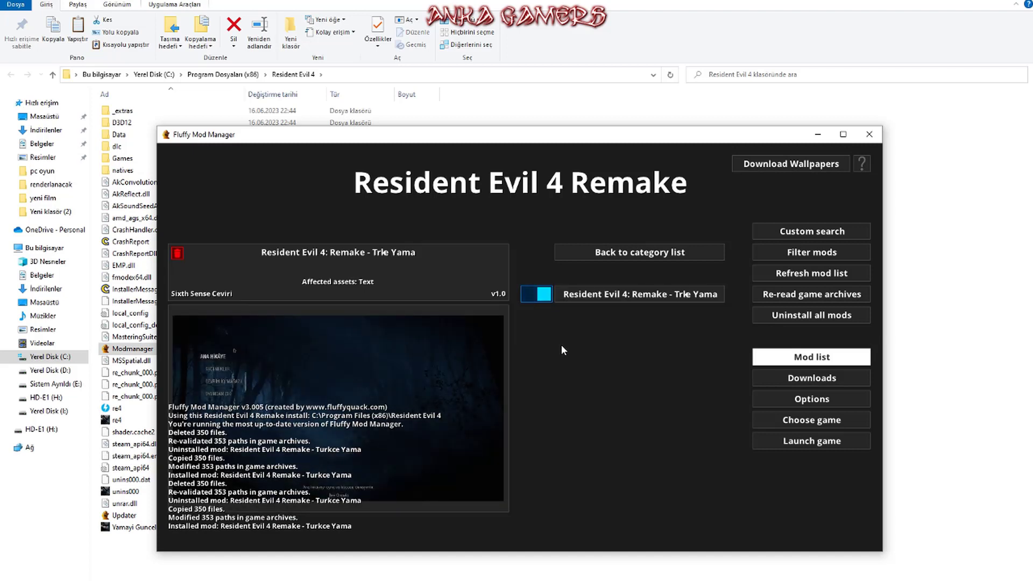
{"action": "left_click", "coordinate": [535, 295]}
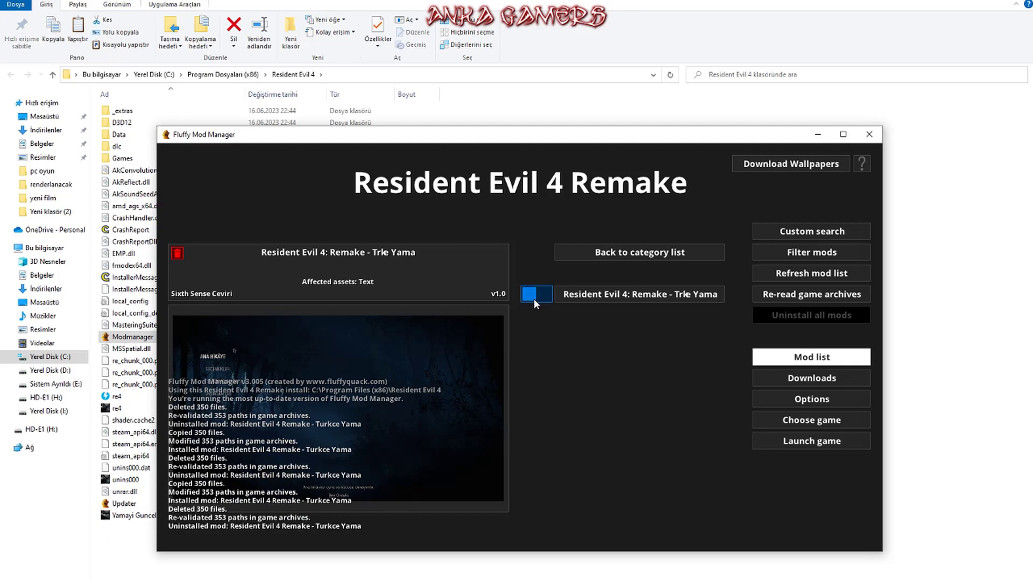
{"action": "left_click", "coordinate": [540, 297]}
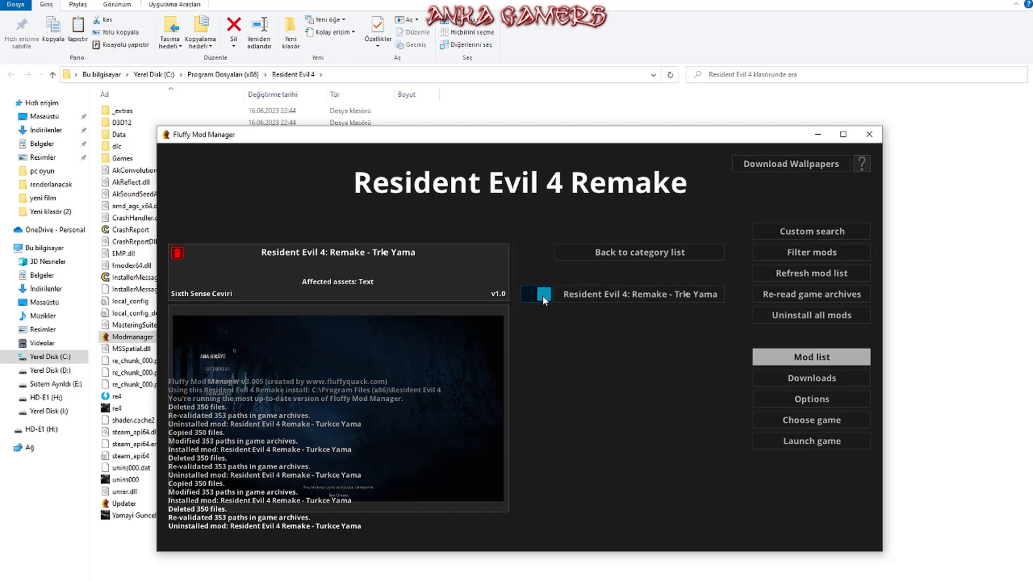
{"action": "left_click", "coordinate": [537, 295]}
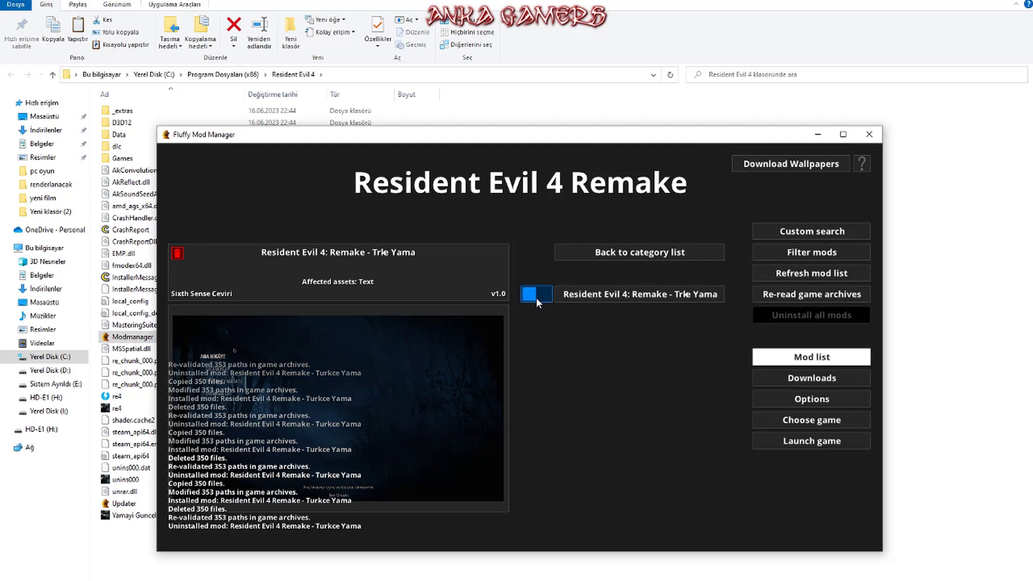
{"action": "left_click", "coordinate": [537, 297]}
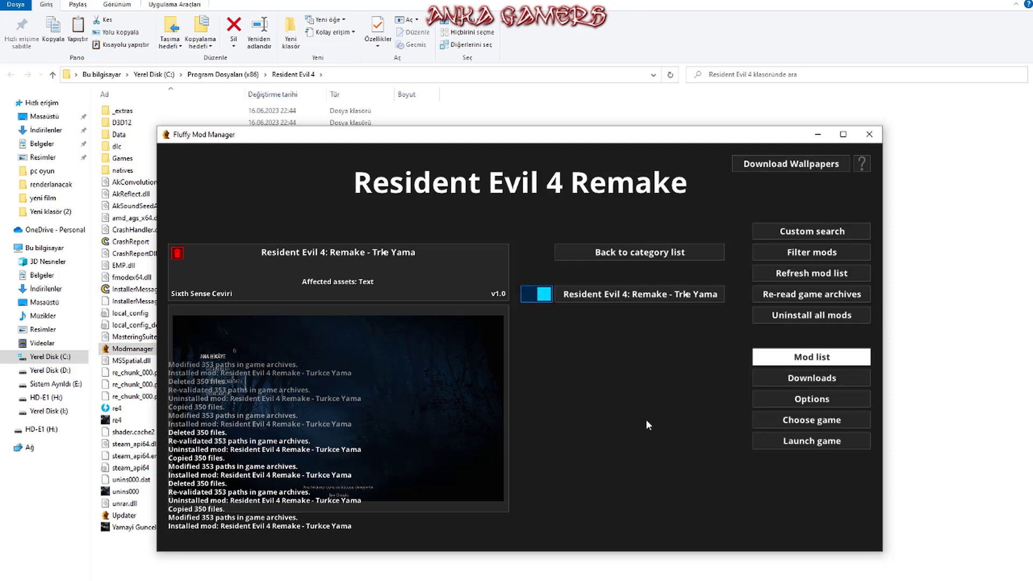